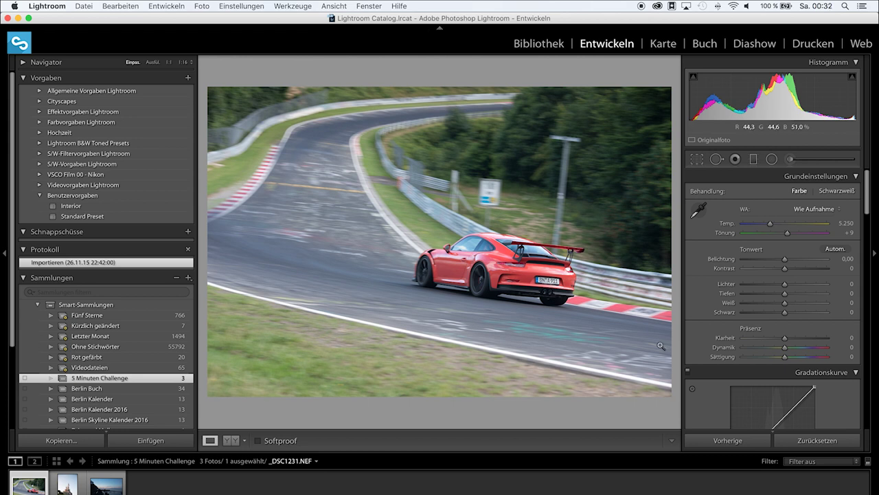
Set highlights −56, shadows +21, contrast +32, whites +8 and blacks −13 in Basic.
drag(785, 294, 797, 297)
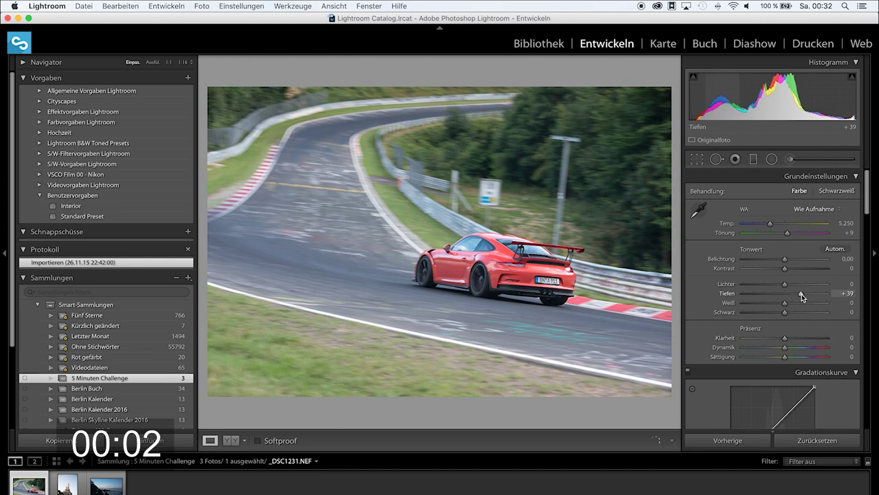
drag(797, 296, 761, 285)
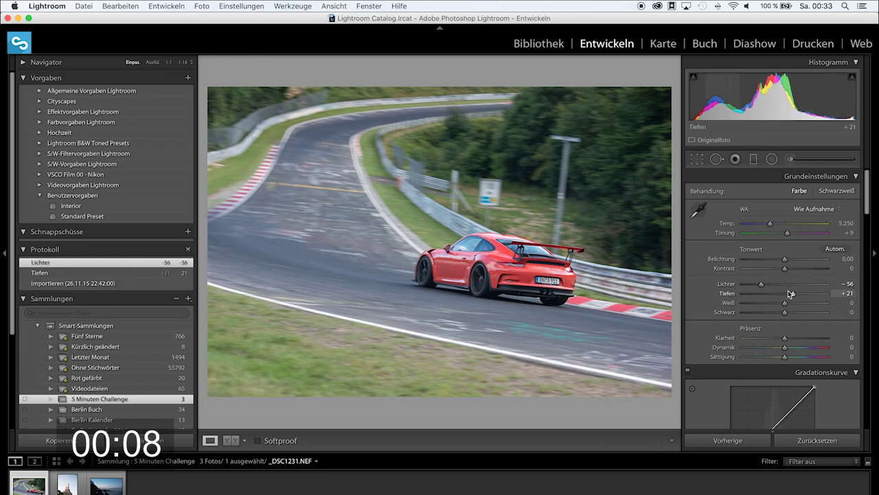
drag(793, 266, 799, 267)
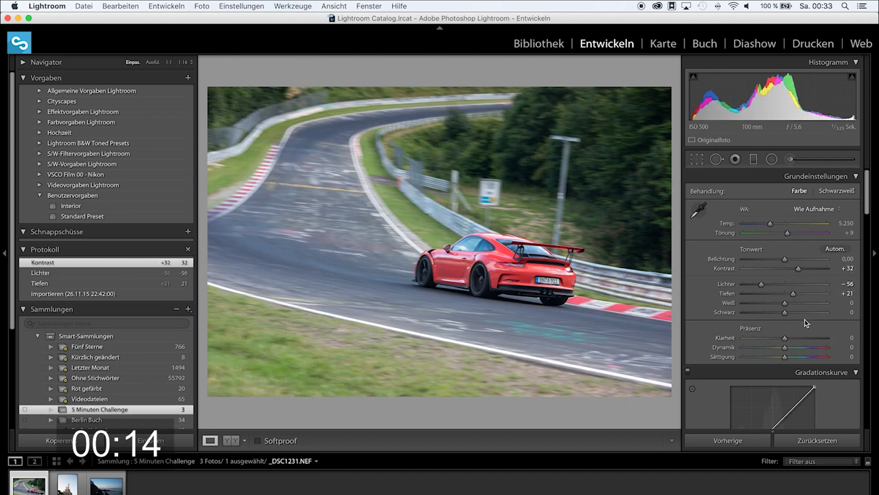
scroll(802, 286, down, 1)
drag(784, 287, 776, 297)
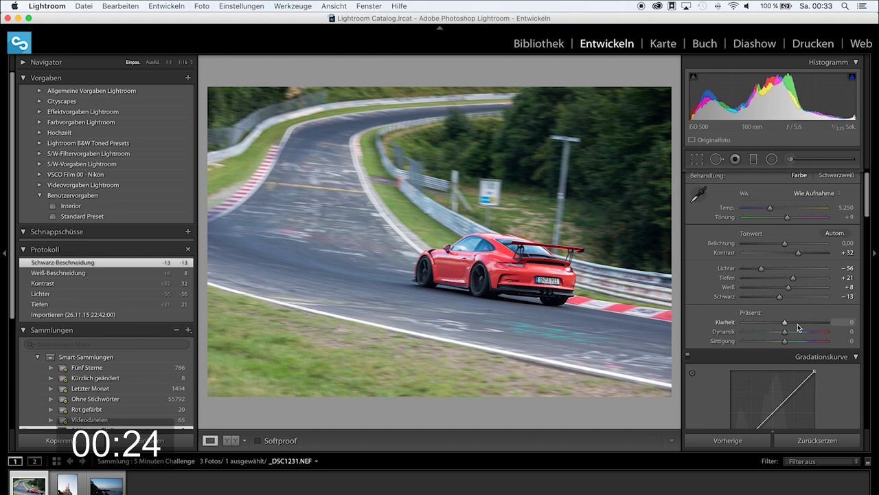
Add clarity +34 and lower vibrance to −17.
drag(786, 322, 800, 322)
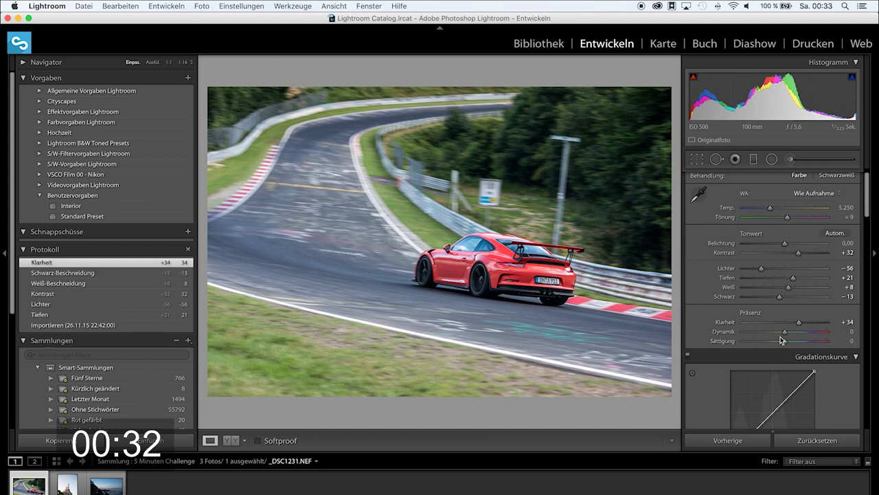
mouse_move(784, 332)
mouse_down()
mouse_move(771, 335)
mouse_move(778, 335)
mouse_up()
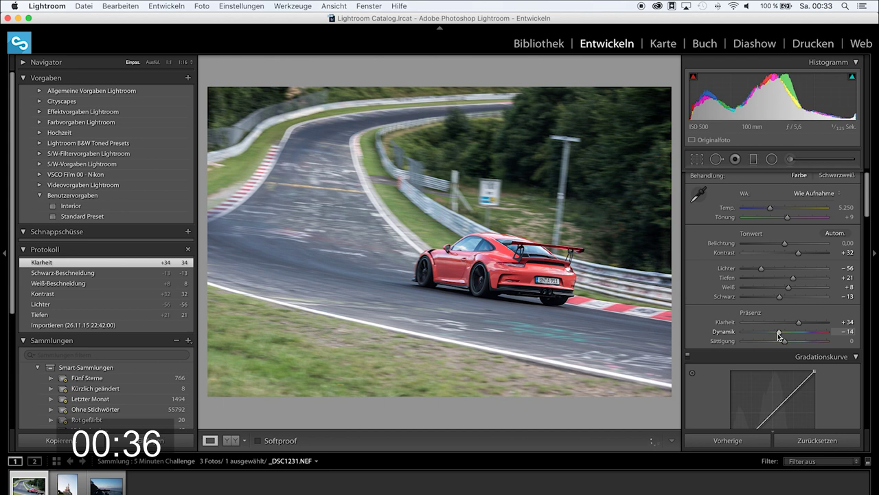
drag(778, 334, 777, 336)
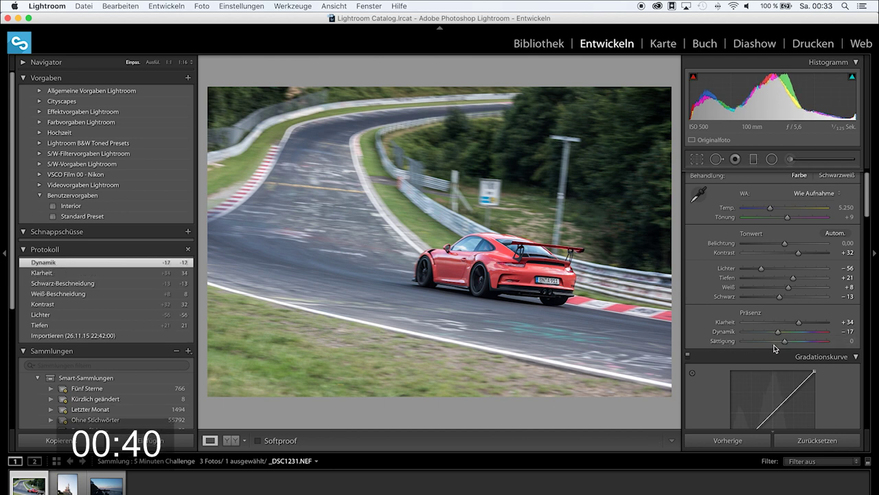
scroll(774, 349, down, 10)
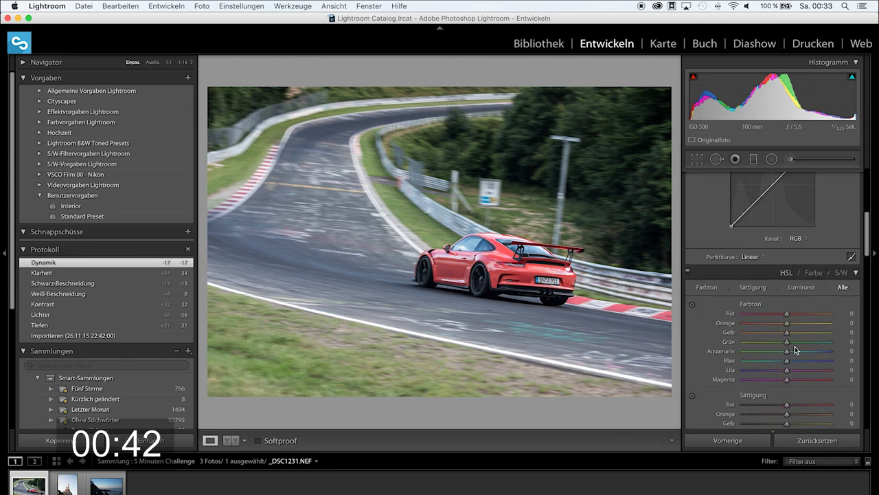
In HSL, set saturation Yellow −60, Green −65, Blue −11, and Blue hue −15.
scroll(795, 348, down, 5)
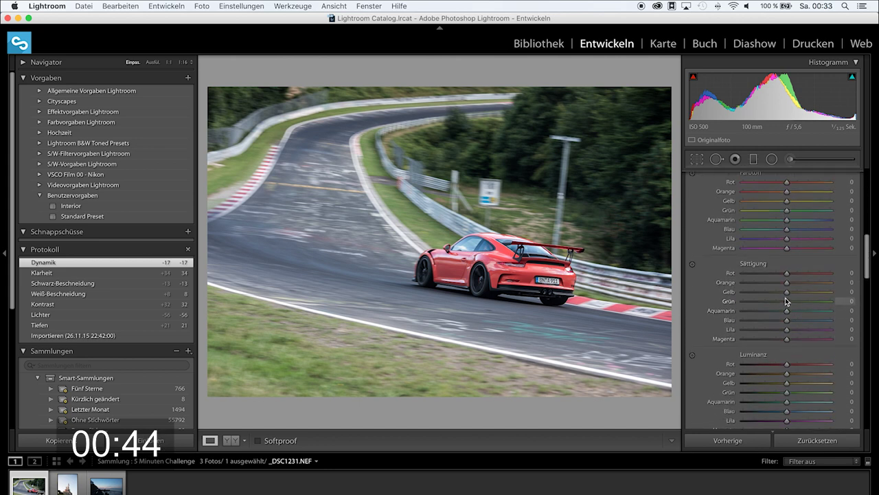
mouse_move(786, 301)
mouse_down()
mouse_move(758, 303)
mouse_move(748, 292)
mouse_move(748, 302)
mouse_up()
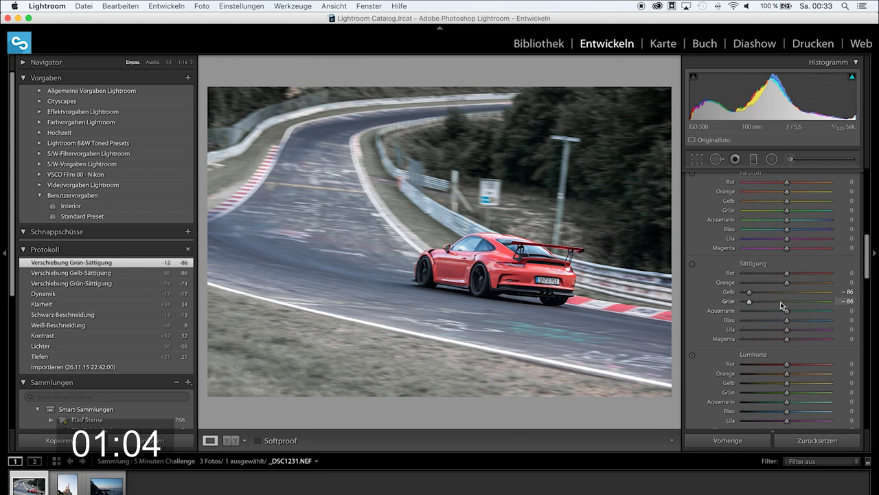
mouse_move(786, 320)
mouse_down()
mouse_move(757, 319)
mouse_move(775, 327)
mouse_up()
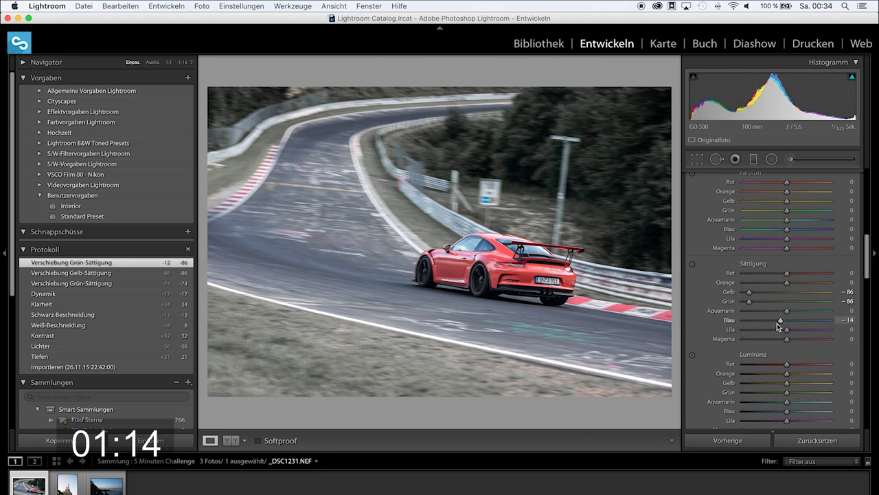
drag(776, 326, 781, 325)
scroll(794, 331, up, 2)
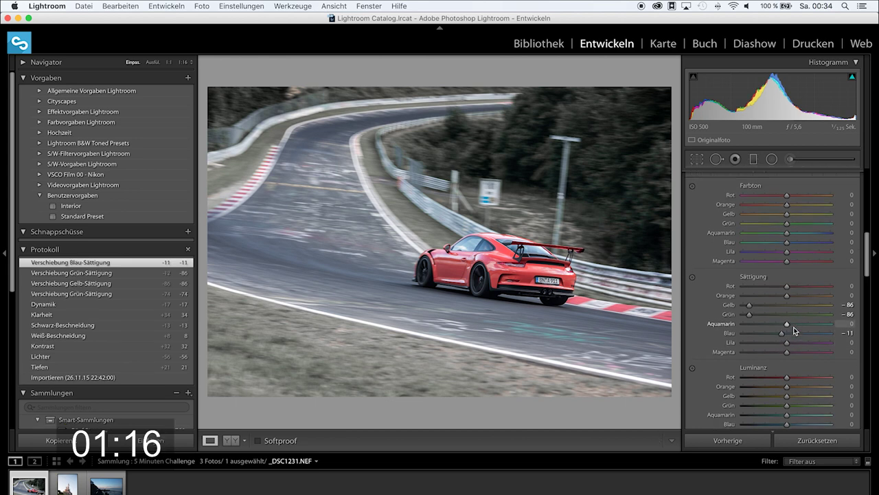
drag(785, 249, 781, 254)
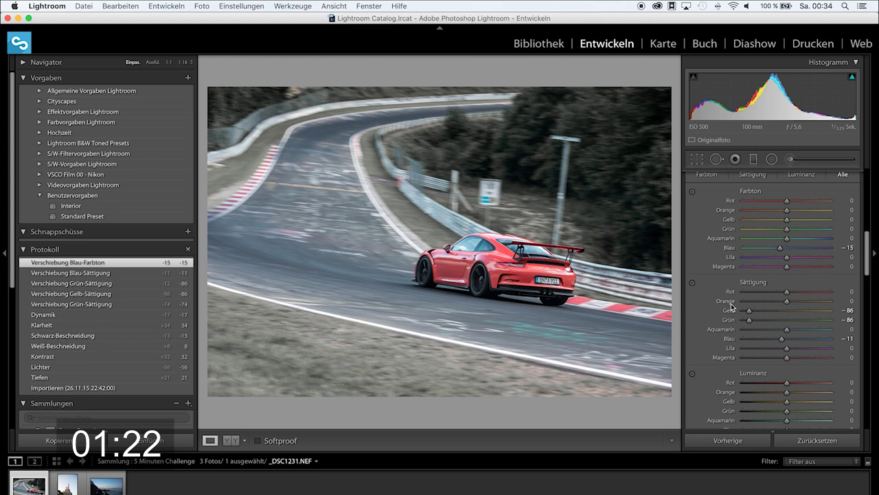
mouse_move(749, 321)
mouse_down()
mouse_move(759, 324)
mouse_move(760, 314)
mouse_move(762, 323)
mouse_up()
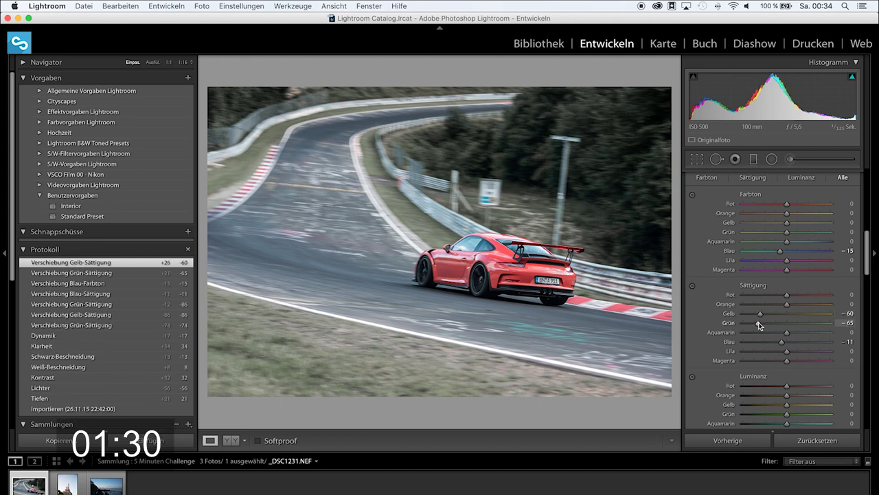
In Split Toning, tint shadows hue 190 / saturation 8 and highlights hue 32 / saturation 6.
scroll(784, 319, down, 2)
scroll(780, 320, down, 3)
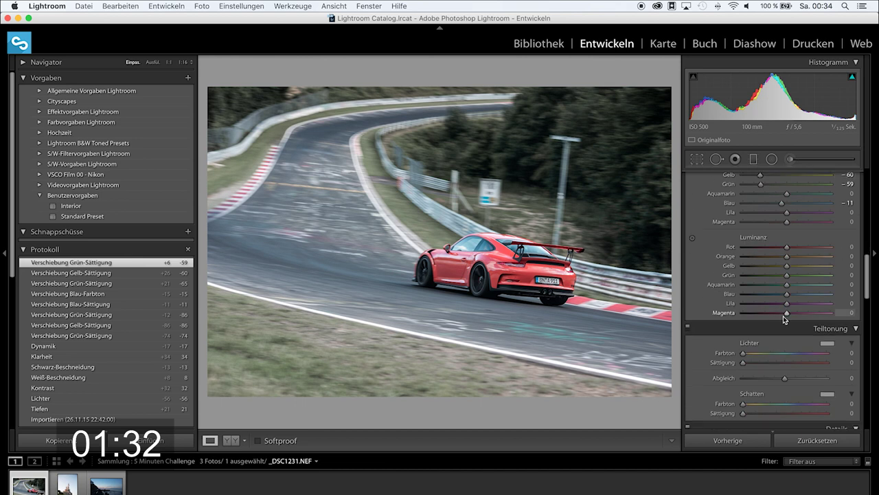
scroll(777, 319, down, 4)
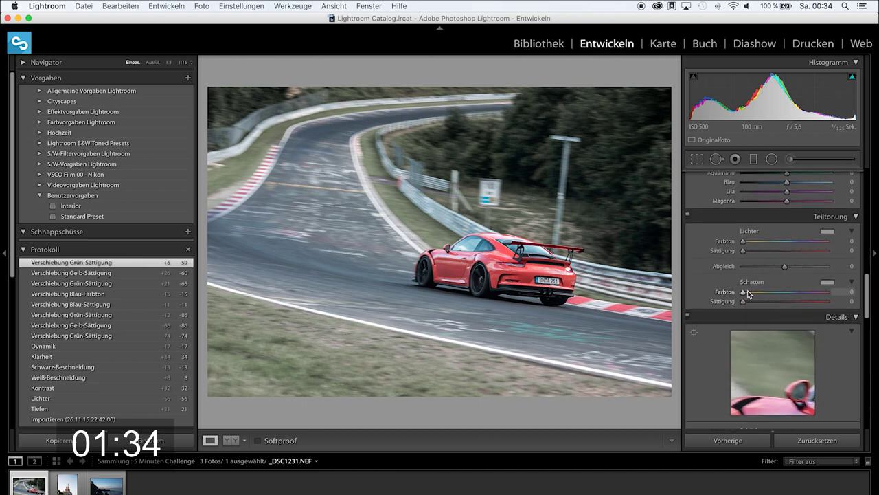
mouse_move(743, 292)
mouse_down()
mouse_move(778, 294)
mouse_move(748, 301)
mouse_move(790, 294)
mouse_move(753, 303)
mouse_up()
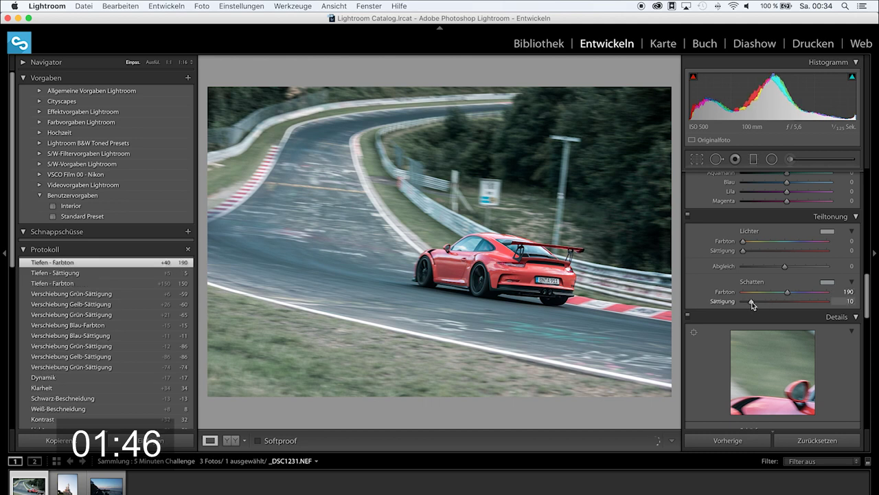
drag(753, 305, 750, 302)
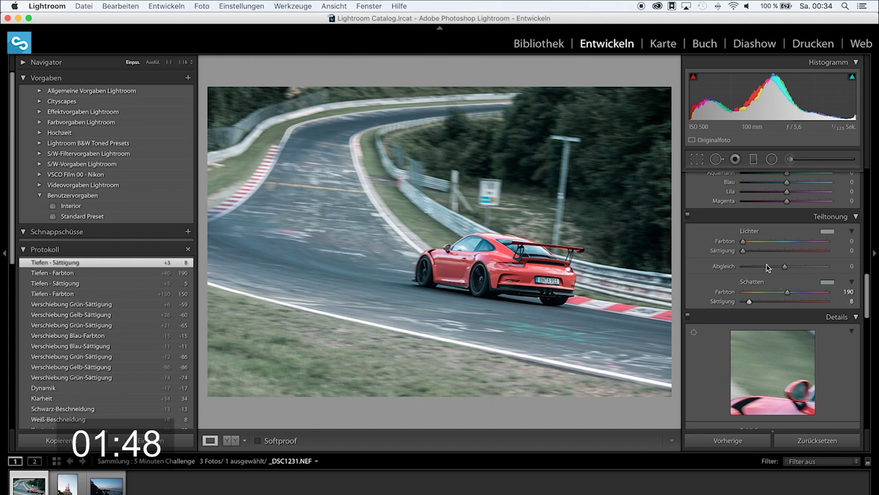
drag(743, 241, 749, 251)
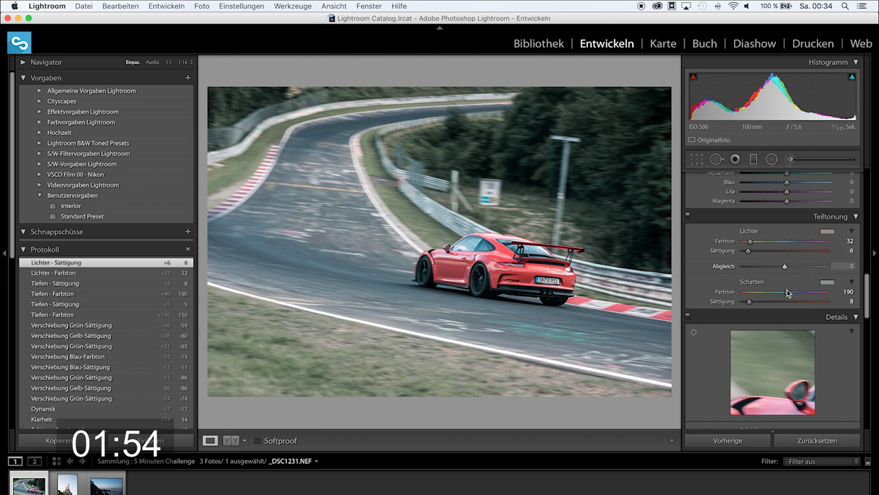
scroll(790, 302, down, 3)
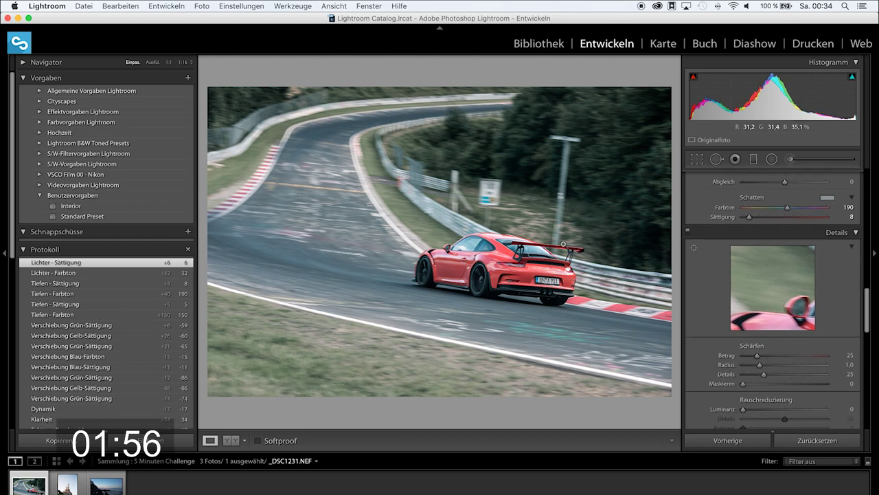
At 1:1 zoom on the car's rear, set Detail sharpening Amount to 80.
click(539, 281)
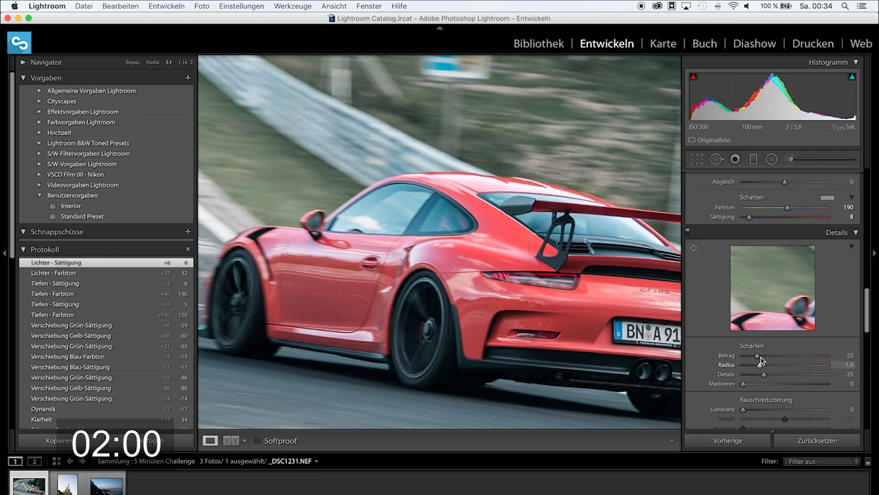
drag(769, 358, 787, 356)
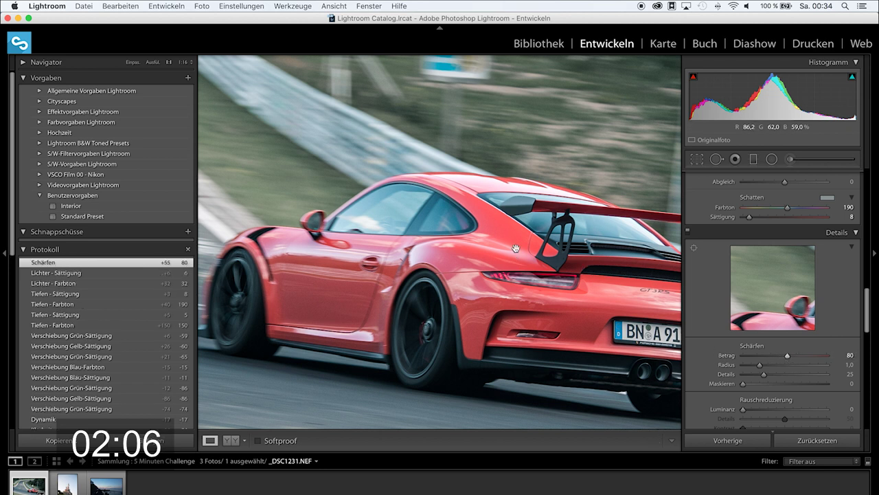
click(526, 208)
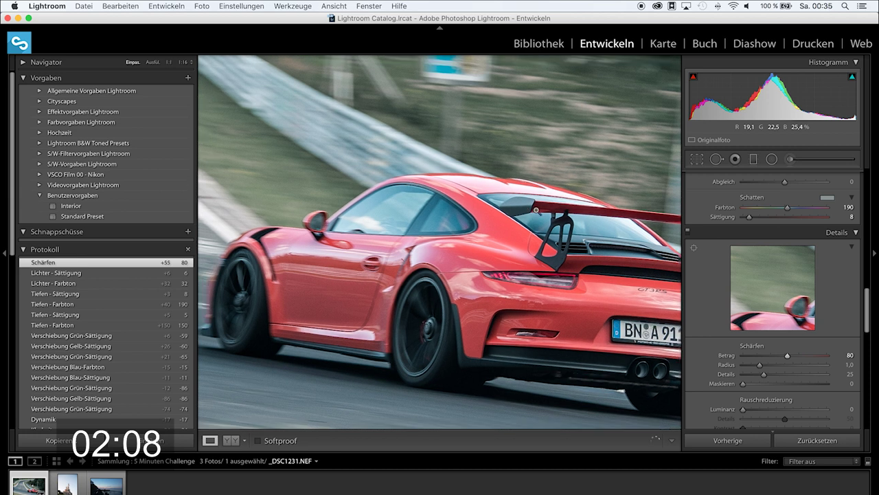
scroll(736, 376, down, 2)
scroll(737, 376, down, 2)
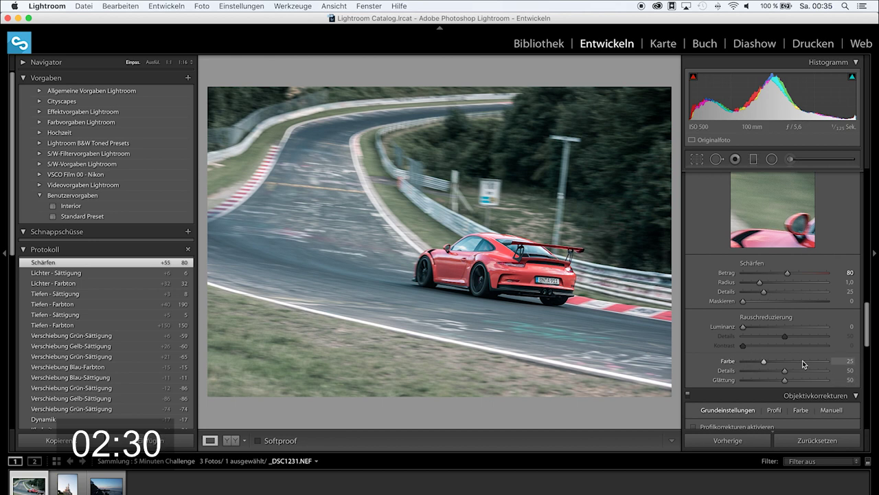
Enable lens profile corrections and chromatic aberration removal.
scroll(803, 364, down, 3)
click(731, 342)
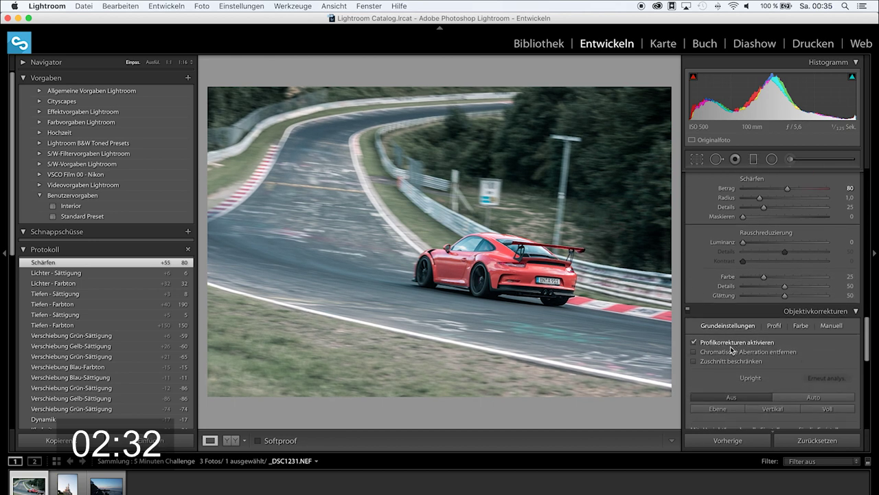
click(729, 352)
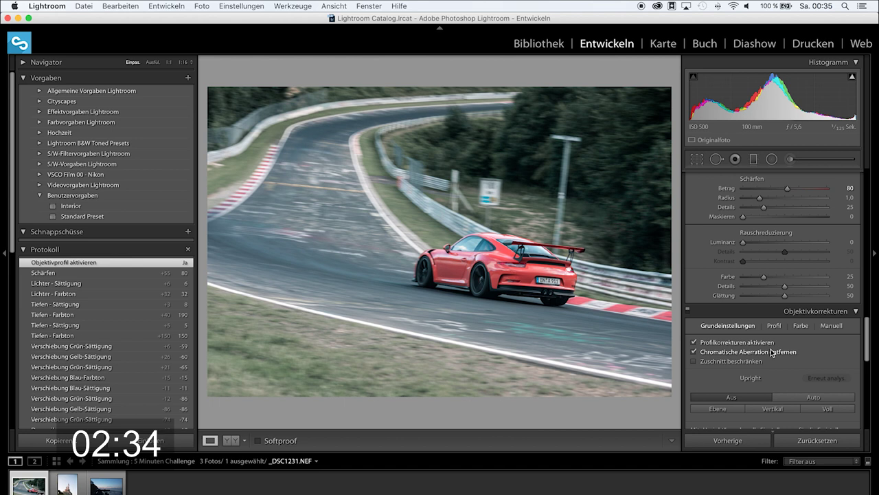
Add a post-crop vignette with Amount −25 in Effects.
scroll(772, 352, down, 3)
scroll(773, 353, down, 2)
drag(786, 351, 775, 352)
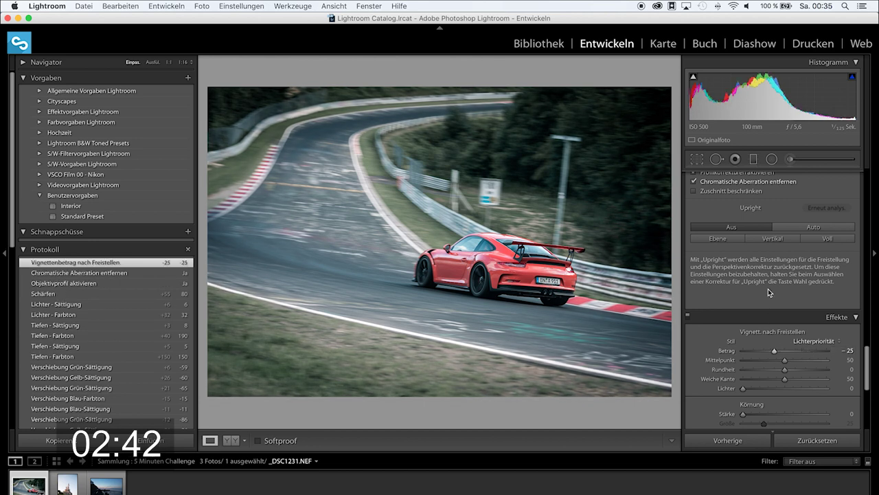
scroll(768, 288, up, 5)
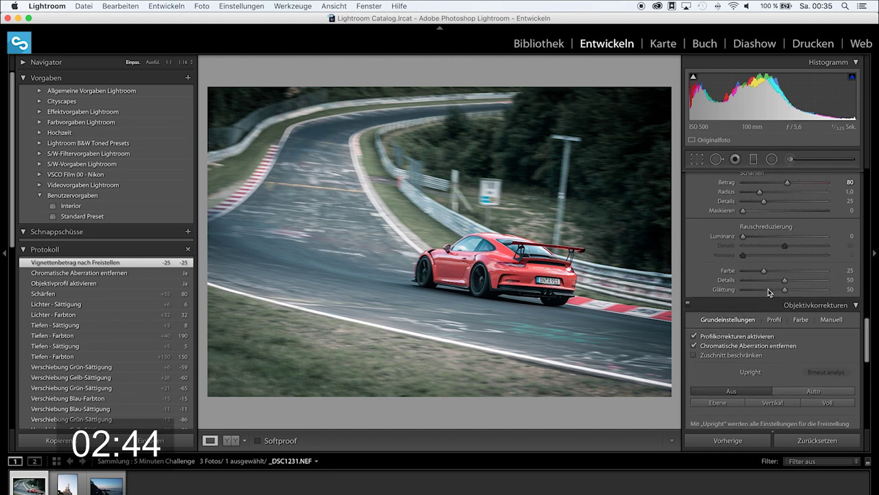
Nudge saturation down slightly and lower exposure to −0.15.
scroll(769, 289, up, 2)
scroll(769, 289, up, 2)
scroll(768, 288, up, 2)
scroll(768, 289, up, 2)
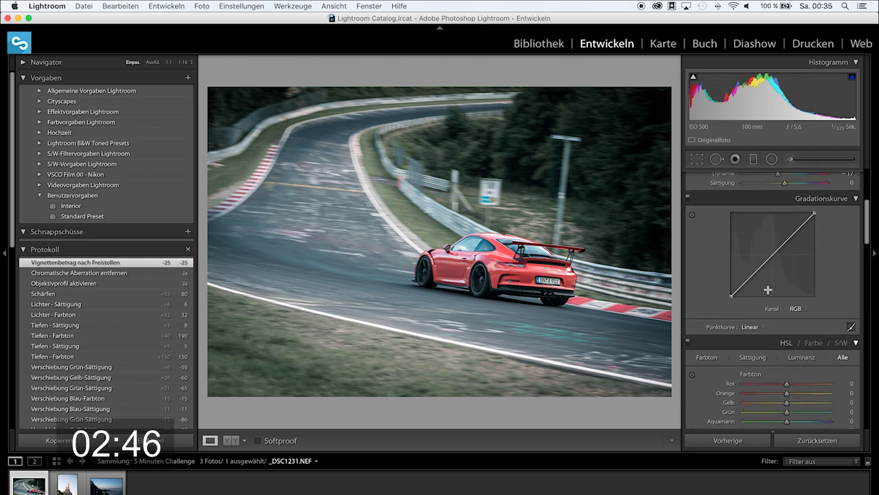
scroll(768, 289, up, 3)
scroll(768, 288, up, 2)
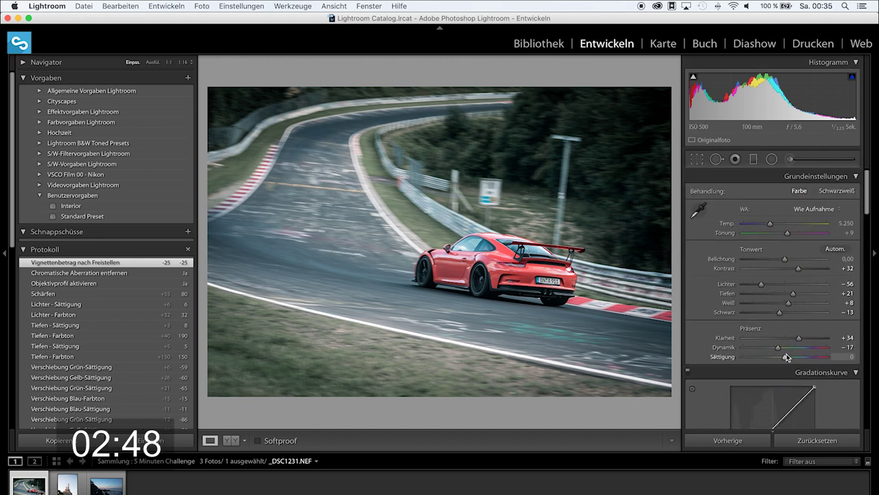
drag(786, 356, 786, 355)
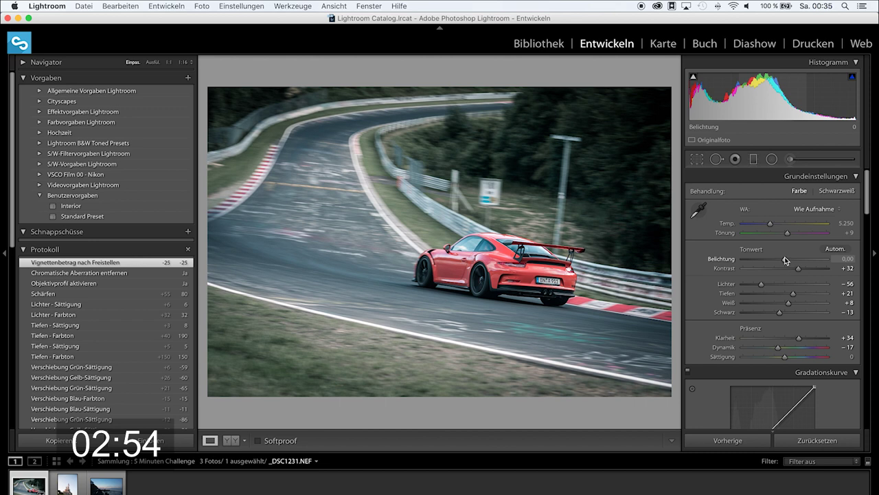
drag(785, 260, 784, 259)
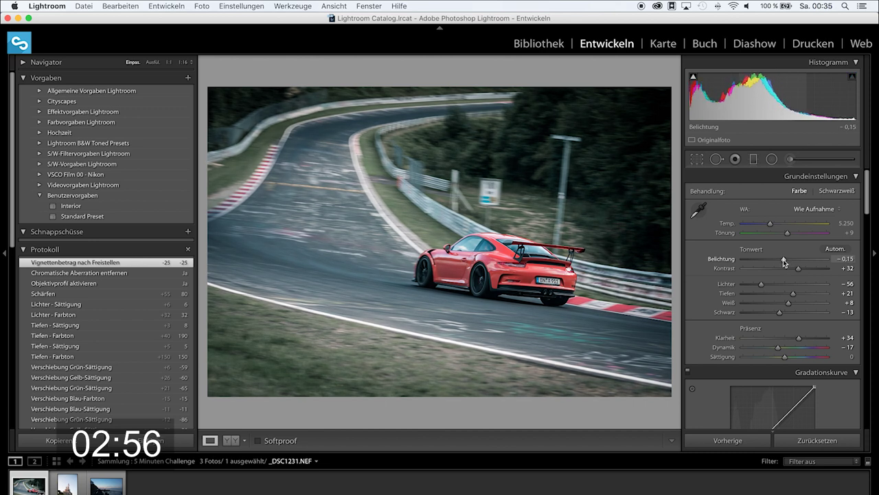
Cool the white balance temperature to 4,724.
drag(770, 226, 768, 229)
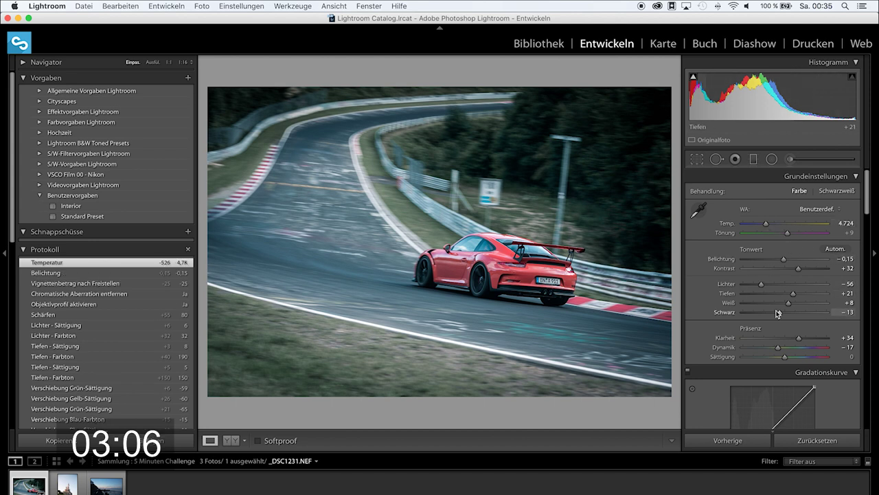
scroll(777, 313, down, 5)
scroll(777, 313, down, 5)
scroll(777, 313, down, 5)
scroll(777, 313, down, 5)
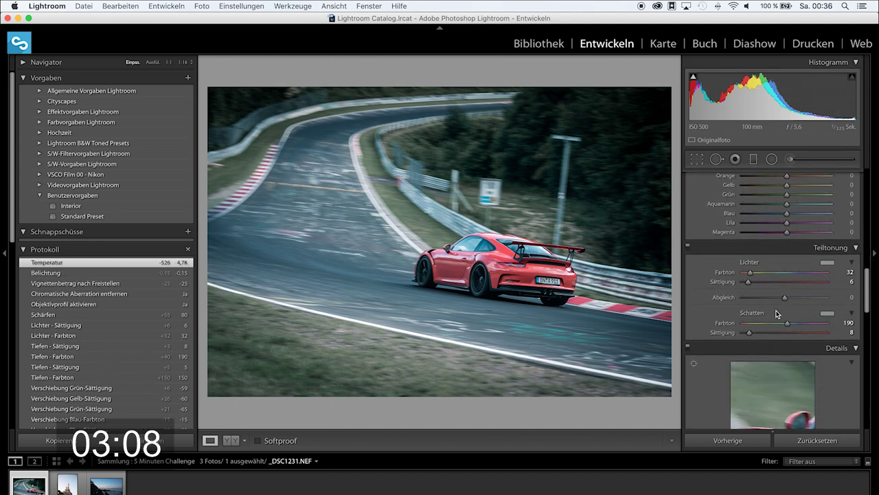
scroll(777, 313, down, 1)
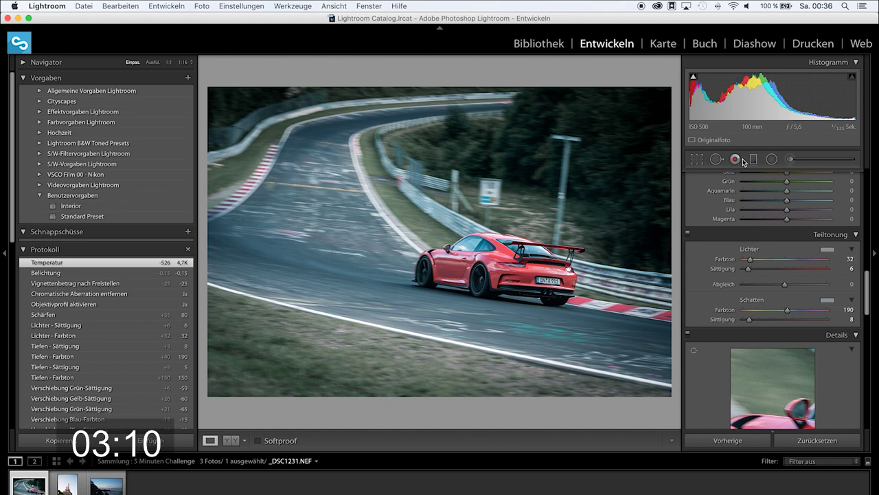
Crop the bottom edge upward to remove the grass strip and apply the crop.
key(r)
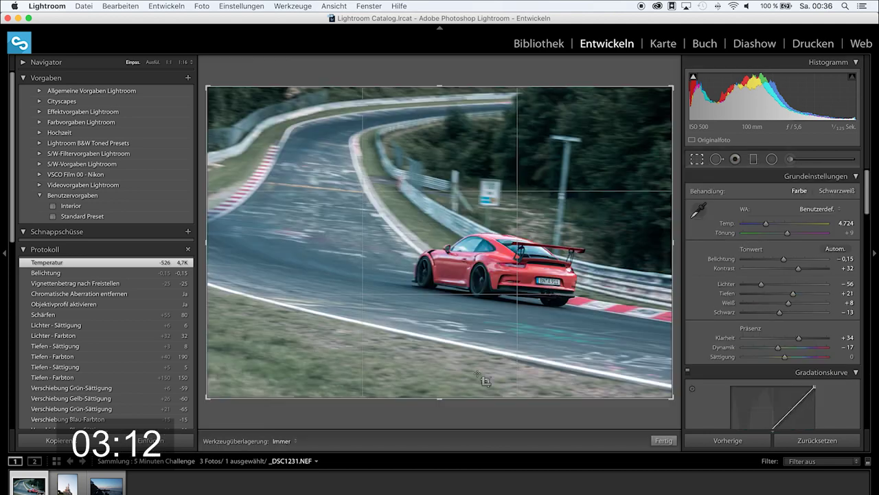
drag(442, 399, 442, 382)
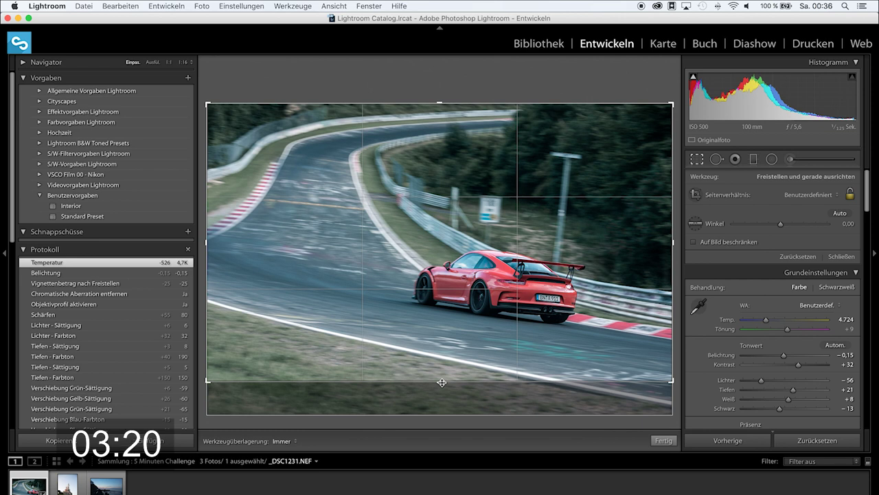
drag(442, 382, 441, 382)
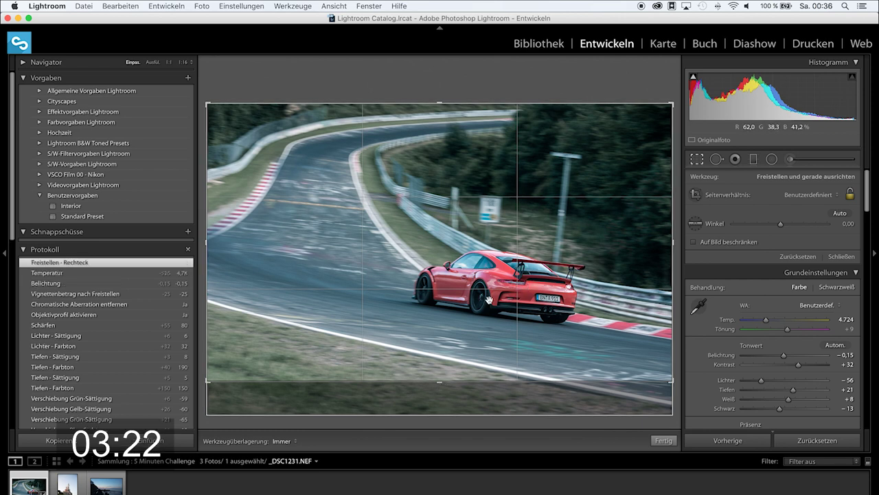
key(Return)
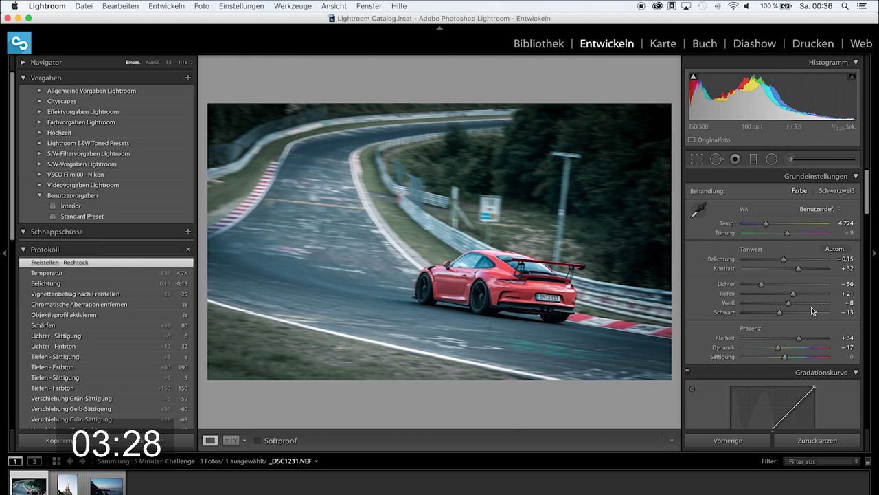
scroll(813, 310, down, 2)
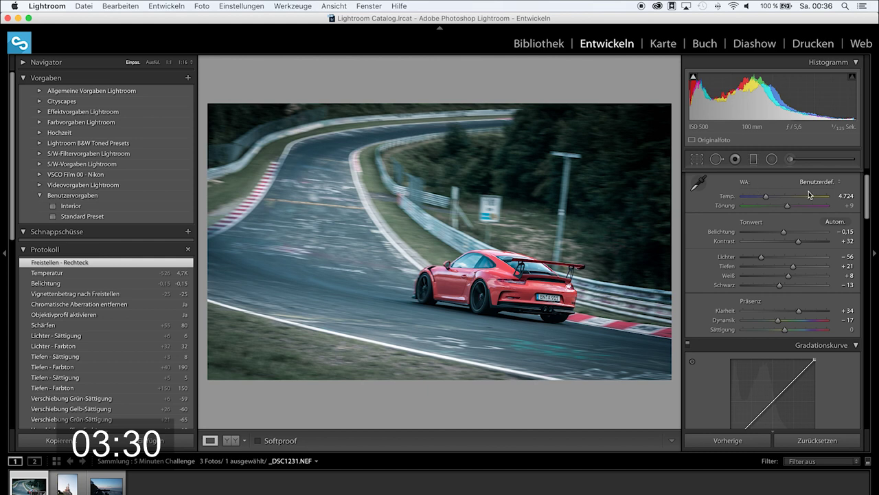
Start an adjustment brush with effects reset and exposure raised to +0.48.
click(791, 160)
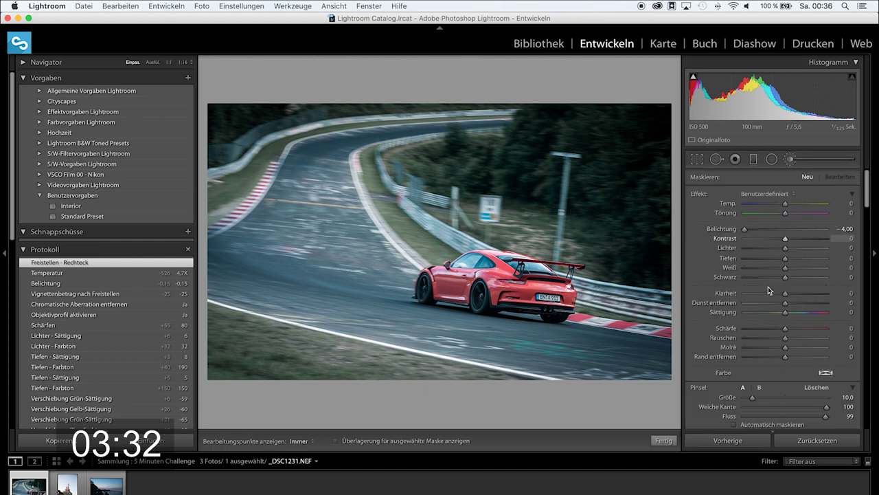
drag(786, 232, 755, 225)
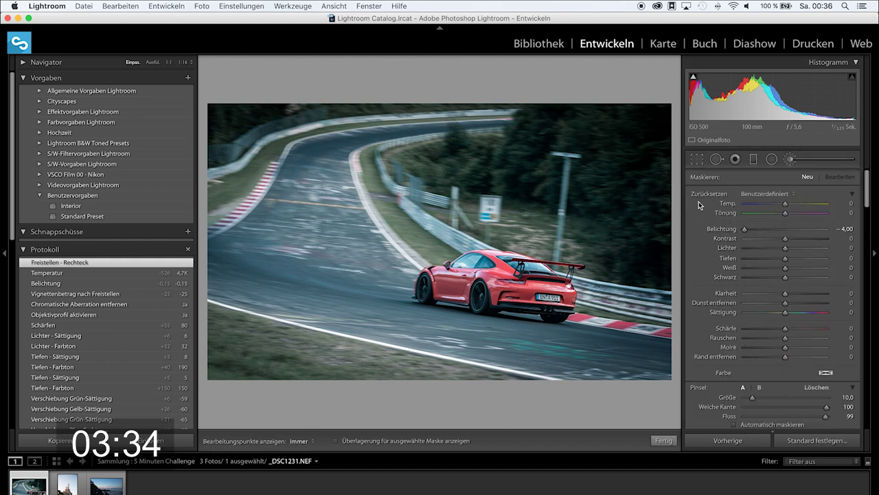
double_click(787, 232)
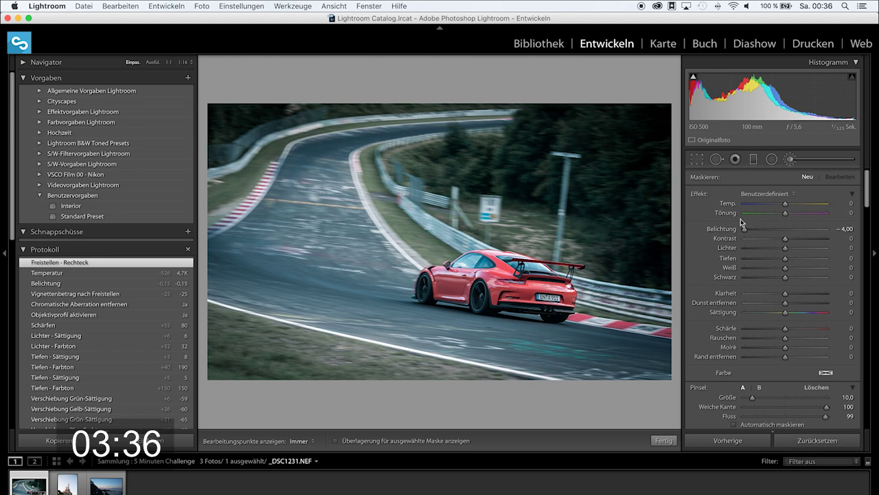
key(alt)
drag(788, 233, 792, 232)
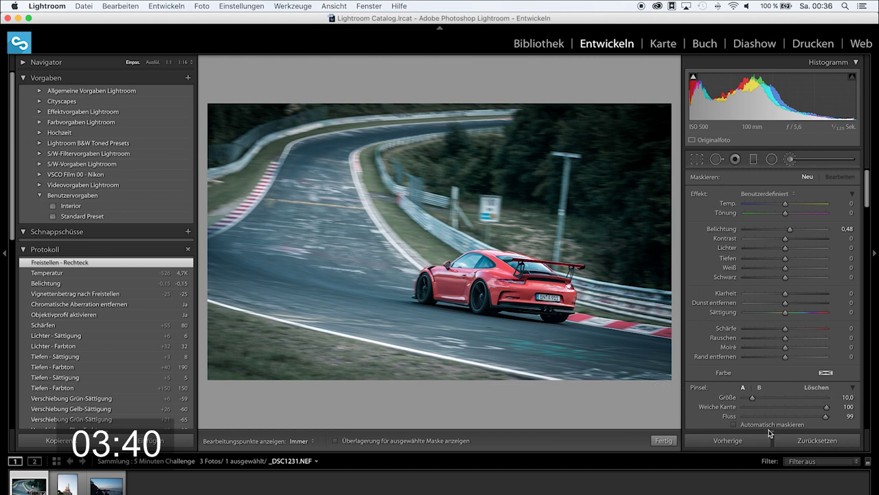
scroll(770, 429, down, 1)
scroll(794, 367, down, 3)
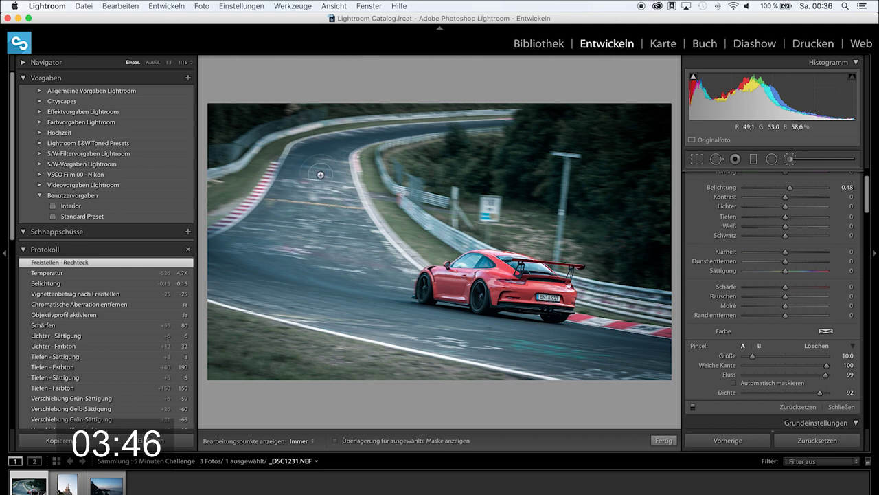
Paint two brightening strokes on the track, with brush exposure lowered to +0.11.
key(h)
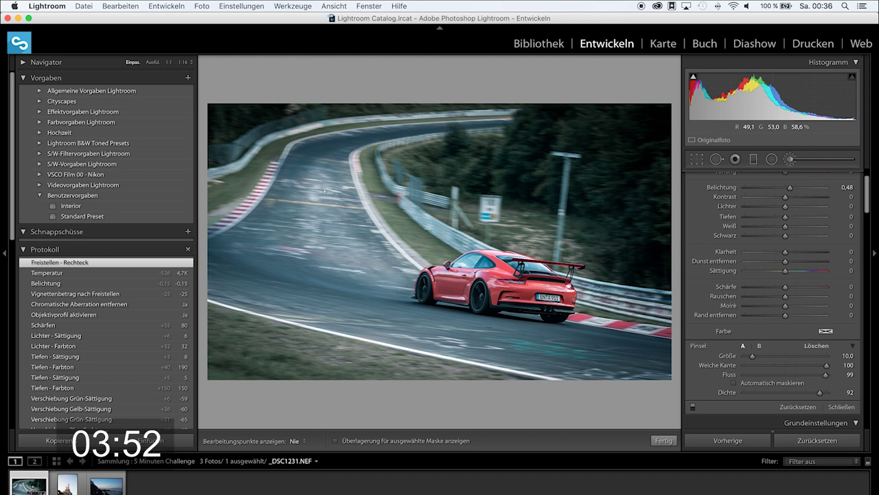
drag(416, 314, 443, 315)
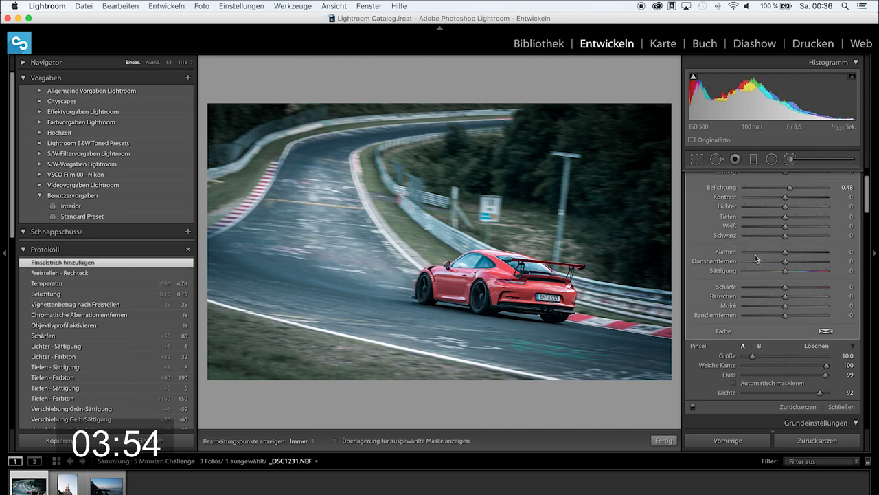
drag(790, 190, 786, 191)
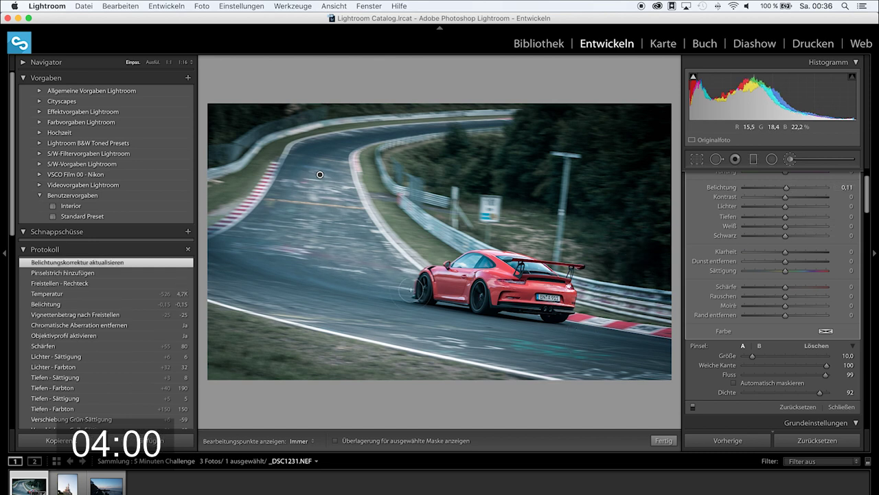
key(h)
drag(409, 294, 433, 292)
key(h)
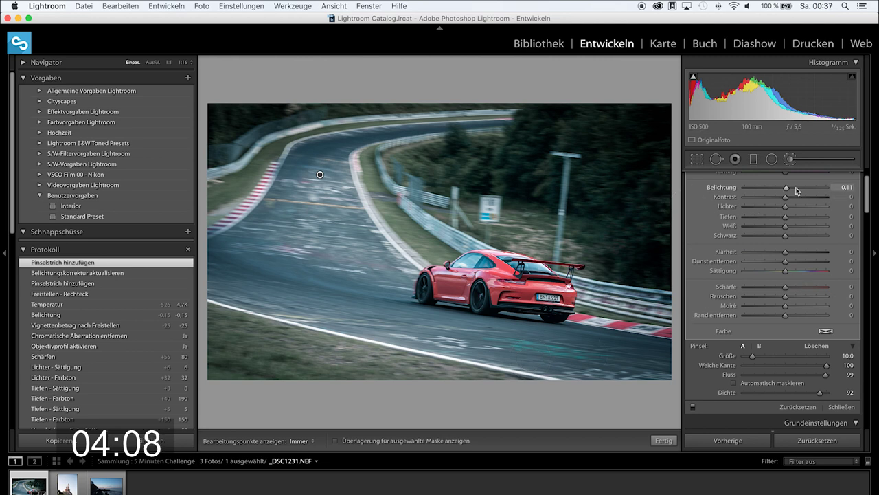
scroll(827, 200, up, 3)
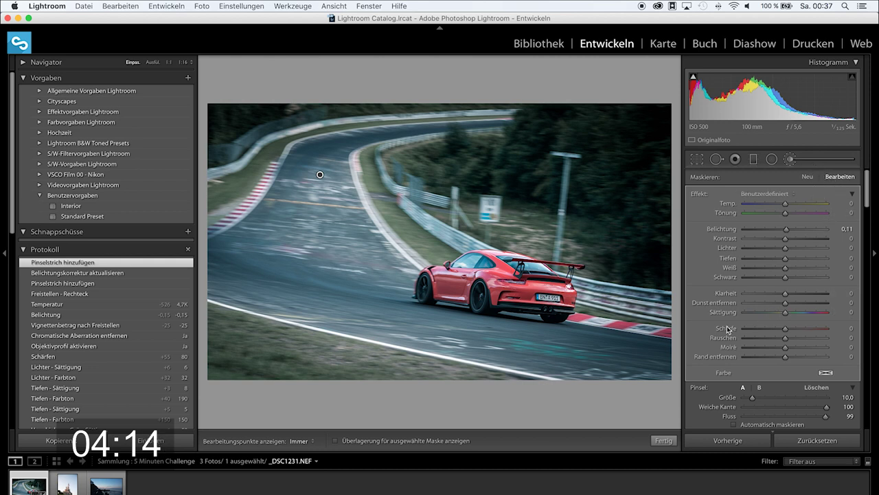
scroll(743, 406, down, 4)
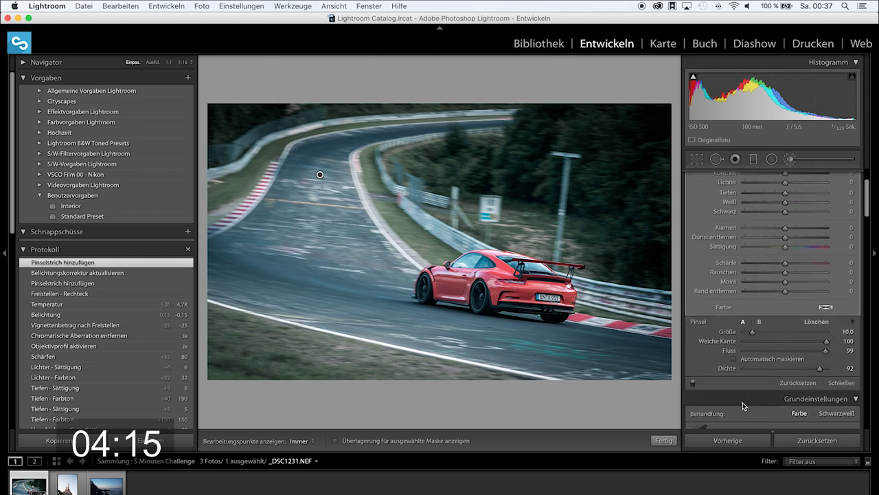
Place an inverted +0.48 exposure radial filter over the car's rear wheel and close it.
click(663, 441)
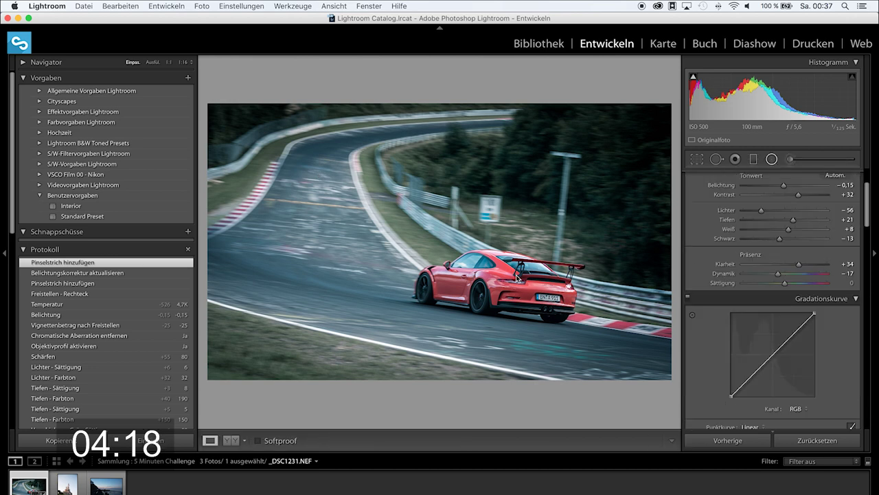
key(m)
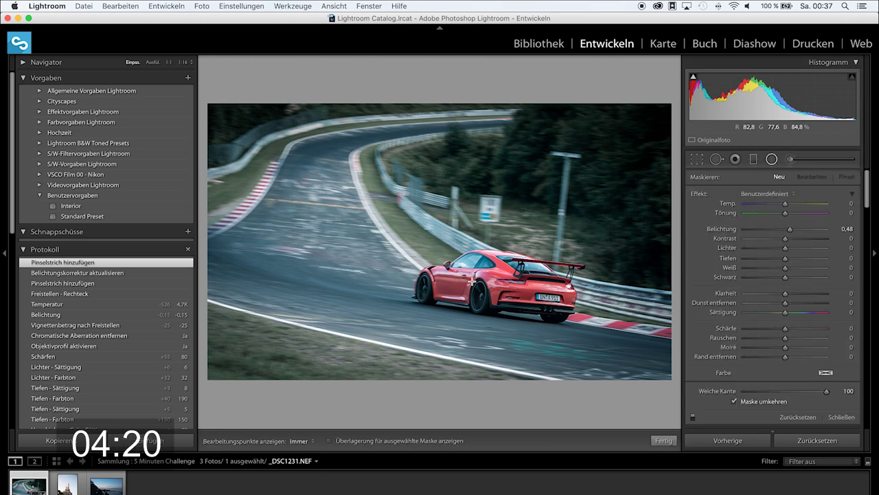
drag(471, 282, 455, 273)
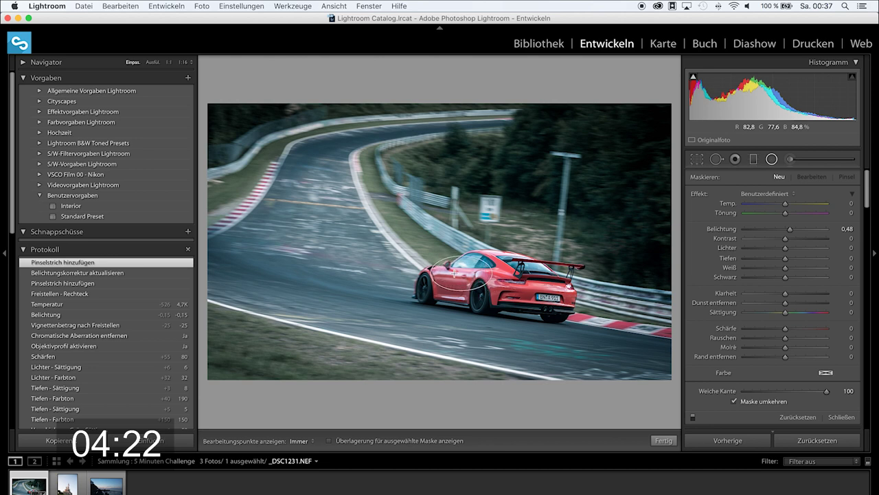
drag(456, 274, 538, 284)
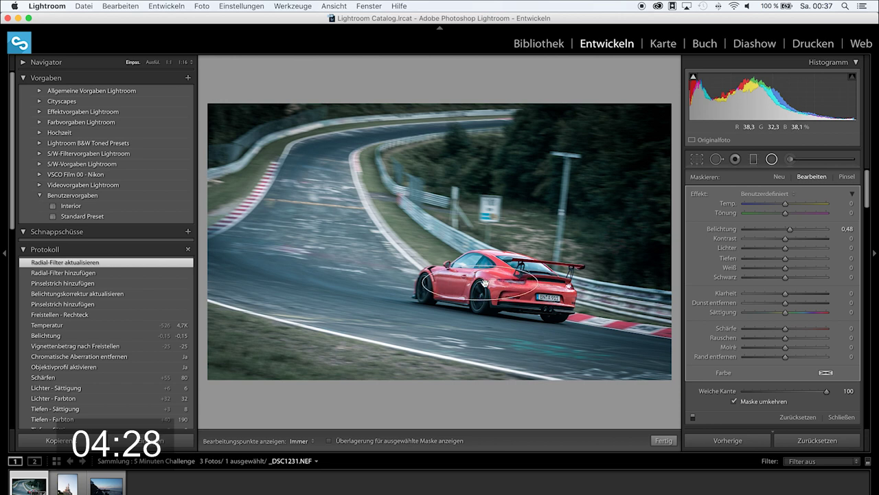
drag(485, 282, 507, 282)
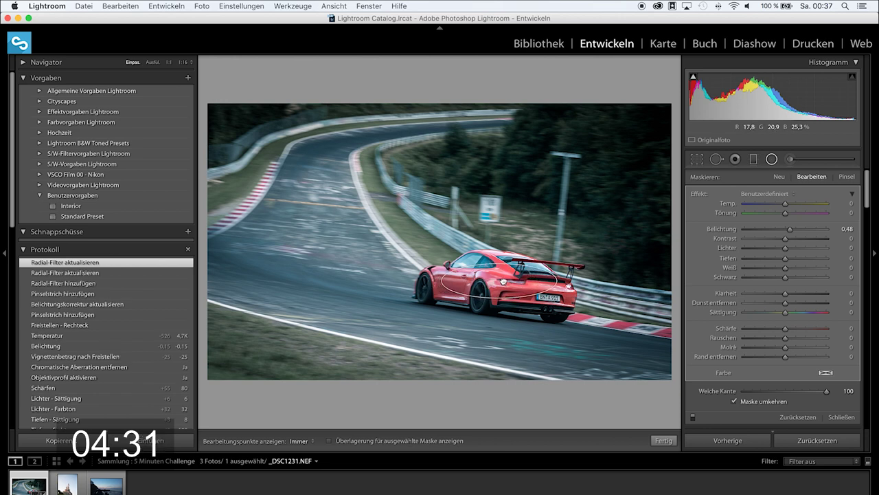
click(663, 440)
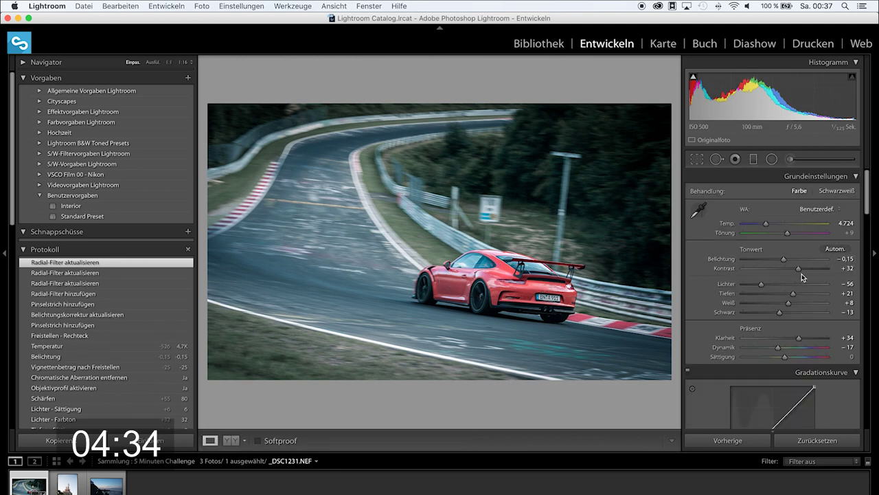
Raise contrast from +32 to +42 and clarity from +34 to +50.
drag(802, 272, 805, 270)
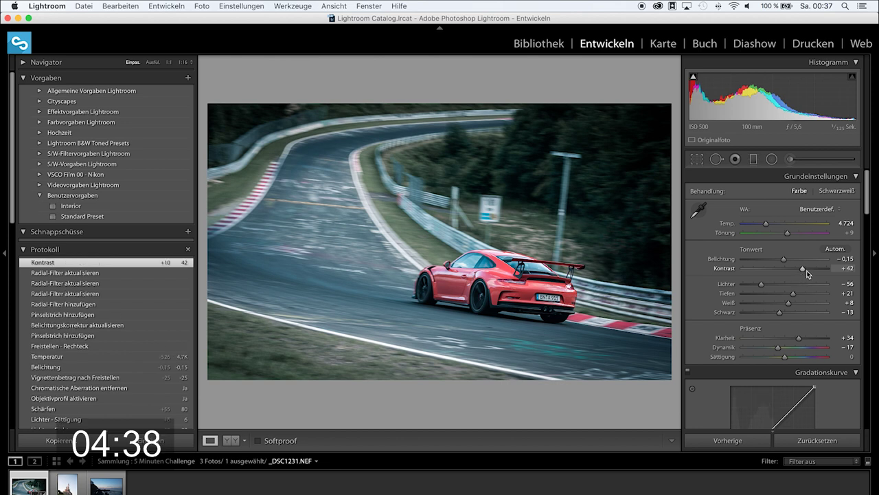
drag(800, 339, 807, 341)
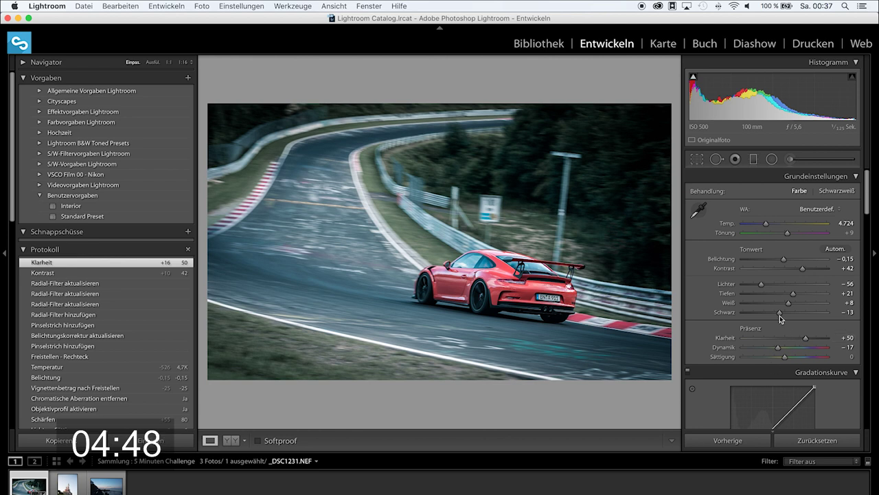
Scroll through the Develop panels to move on to the castle photo IMG_0298.CR2.
scroll(757, 344, down, 5)
scroll(758, 344, down, 5)
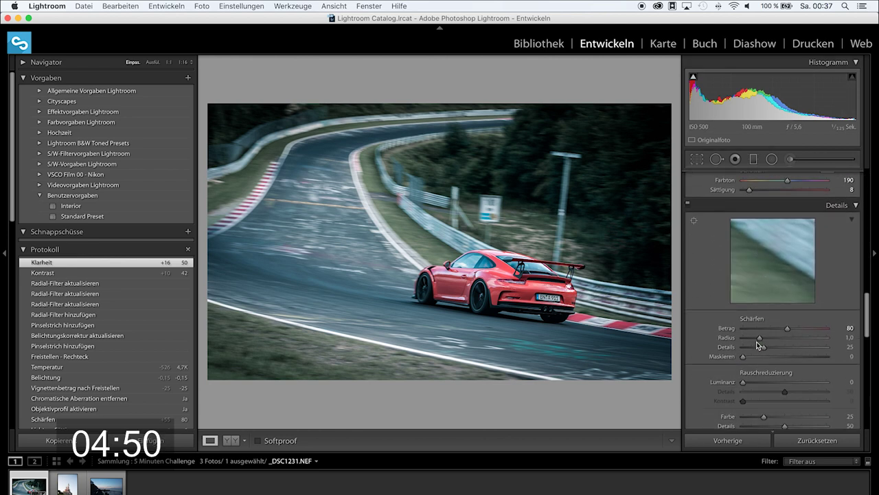
scroll(758, 345, down, 5)
scroll(758, 345, down, 5)
scroll(758, 344, down, 1)
scroll(758, 344, up, 2)
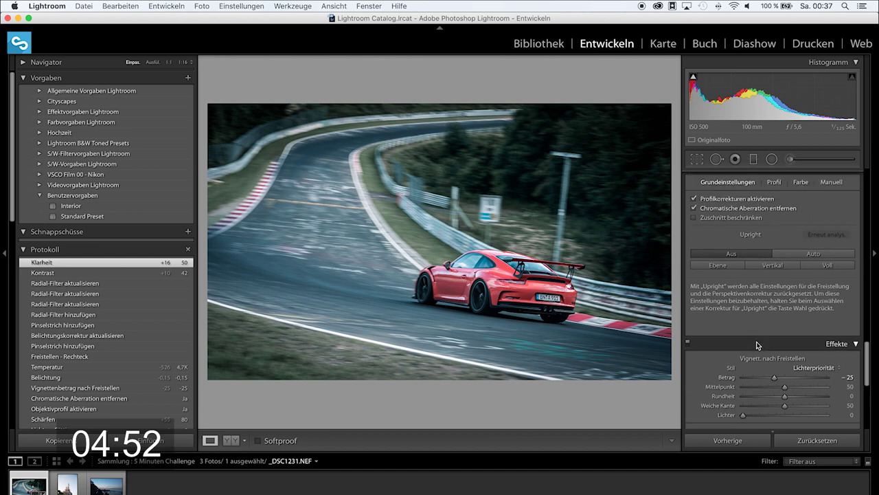
scroll(757, 345, down, 5)
scroll(756, 344, down, 1)
scroll(757, 342, down, 1)
scroll(756, 341, up, 5)
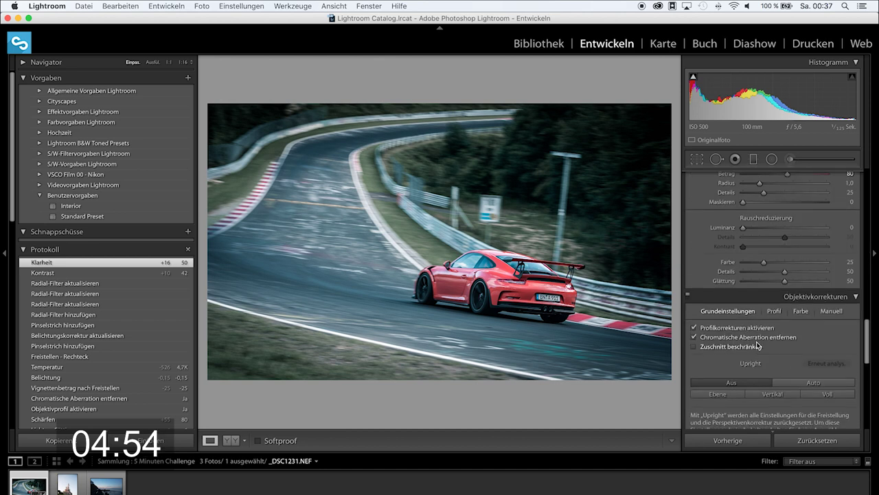
scroll(756, 341, up, 5)
scroll(756, 343, up, 5)
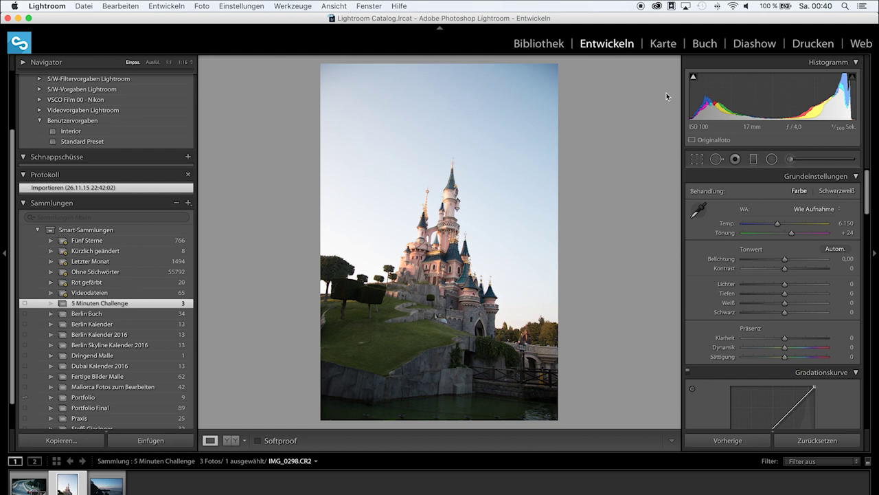
Set Basic contrast to +19, exposure to −0,55, shadows to +45 and clarity to +30.
mouse_move(785, 293)
mouse_down()
mouse_move(793, 294)
mouse_move(767, 284)
mouse_up()
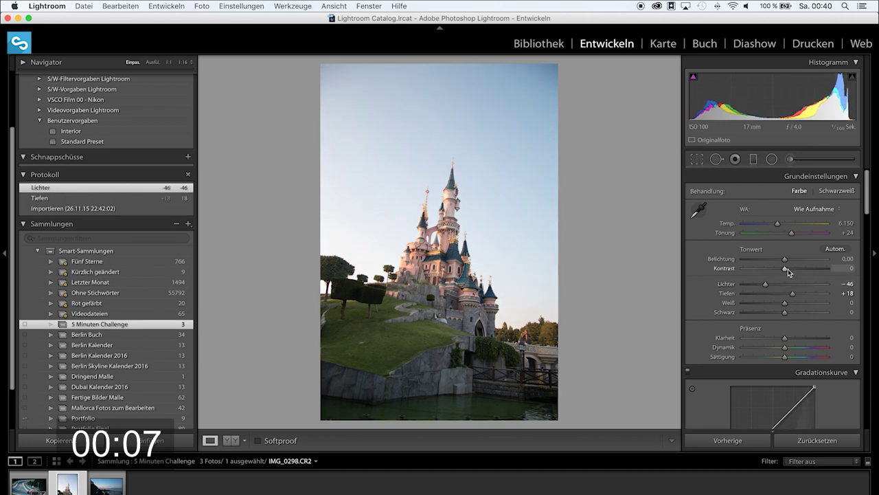
drag(787, 269, 794, 269)
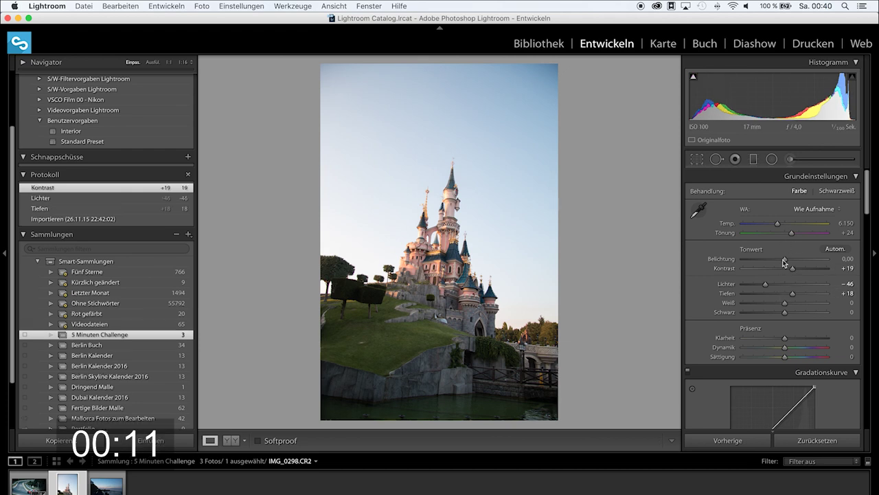
drag(785, 259, 783, 260)
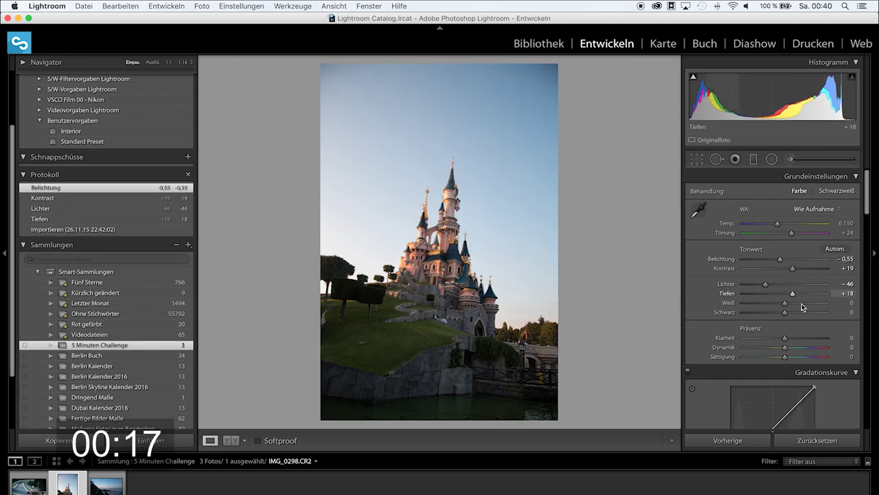
drag(793, 294, 804, 295)
drag(785, 338, 798, 339)
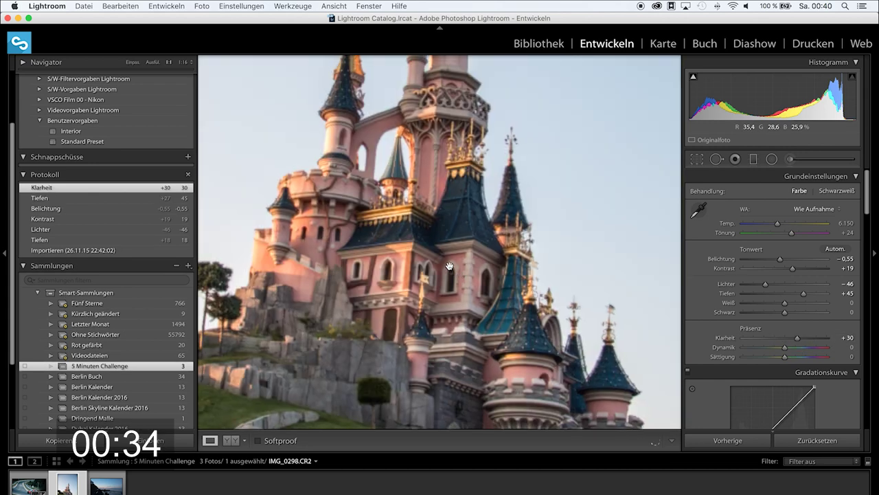
Inspect the castle's lower walls and gate at 1:1, then zoom back out.
click(451, 268)
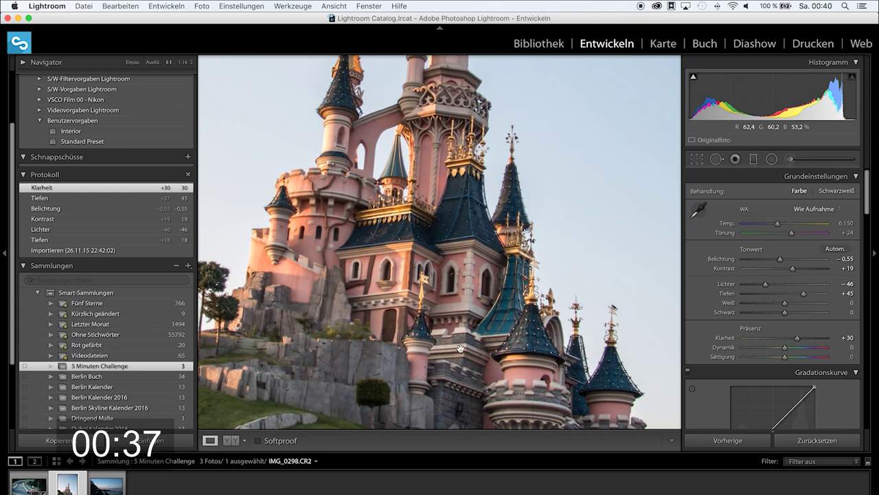
drag(463, 349, 463, 244)
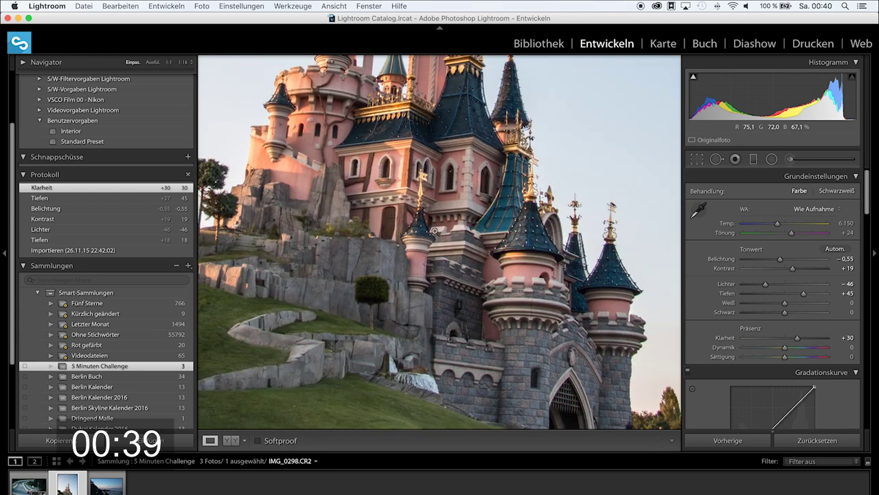
click(435, 232)
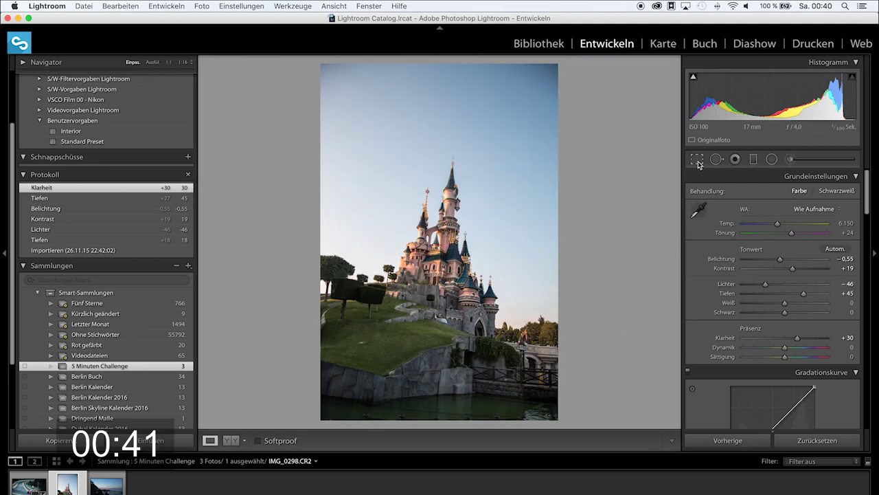
Rotate the photo to −2,17° and shrink the crop evenly to cut the tilted edges.
key(r)
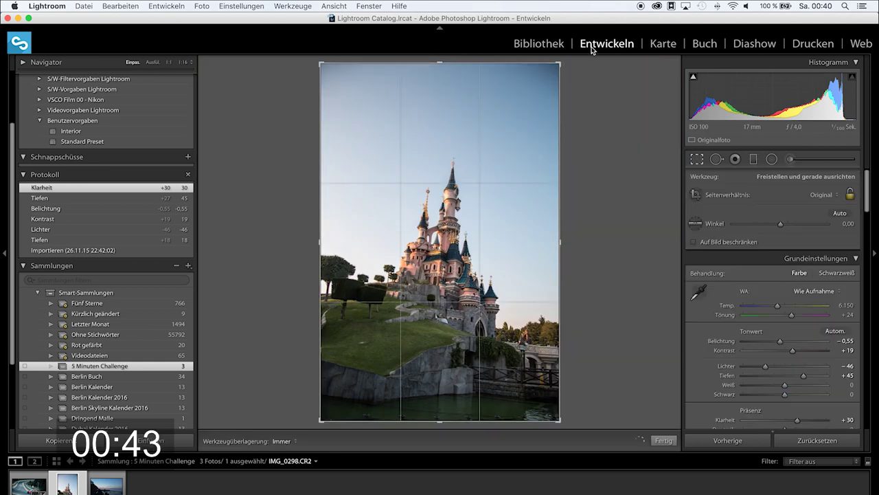
drag(571, 53, 556, 55)
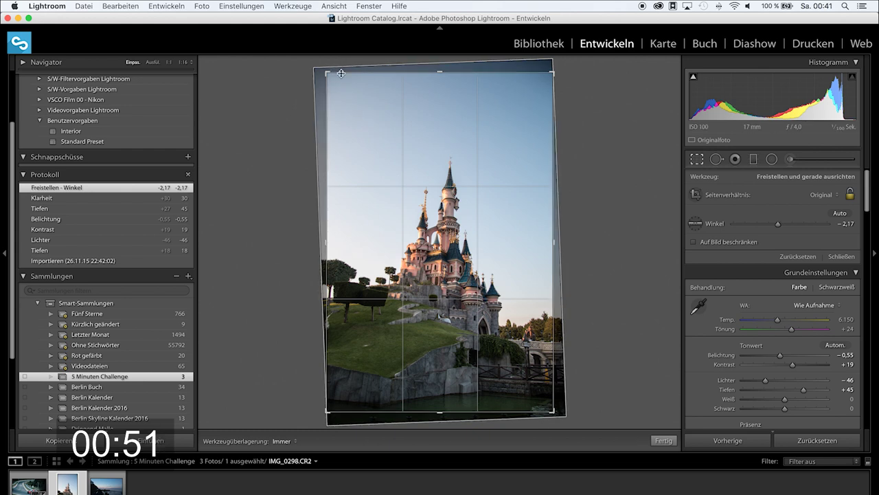
key(shift)
drag(327, 72, 341, 85)
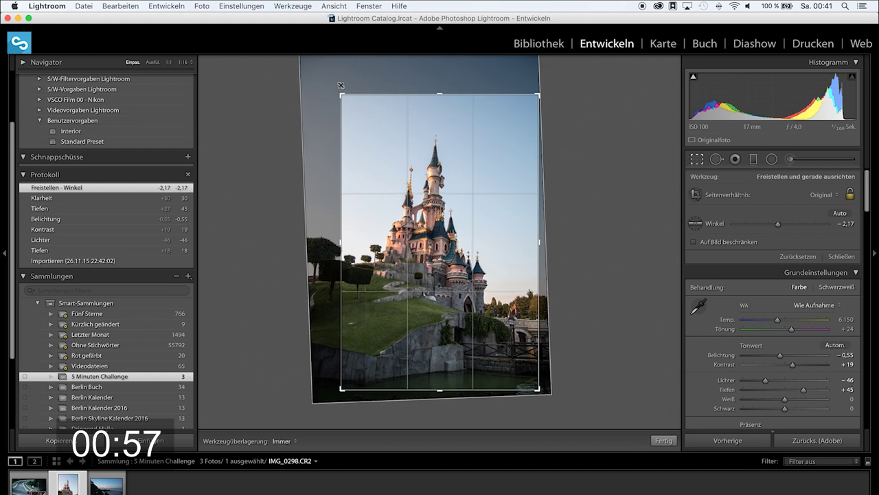
drag(340, 85, 342, 90)
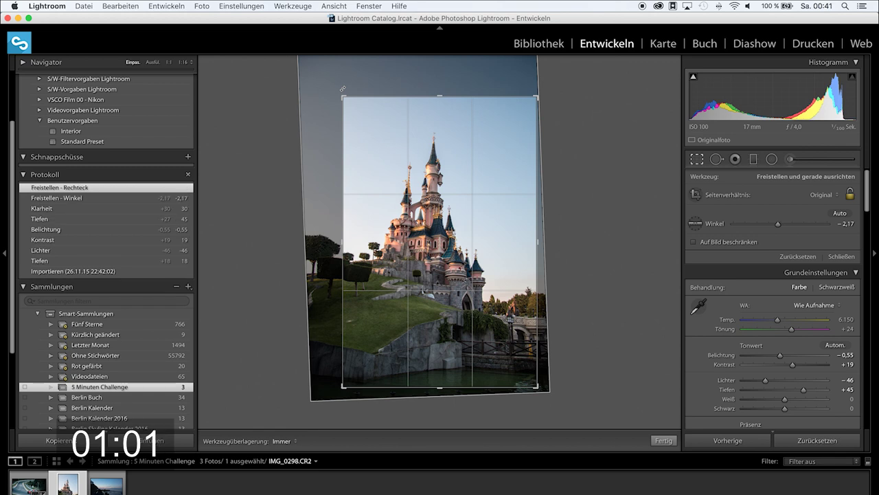
key(Return)
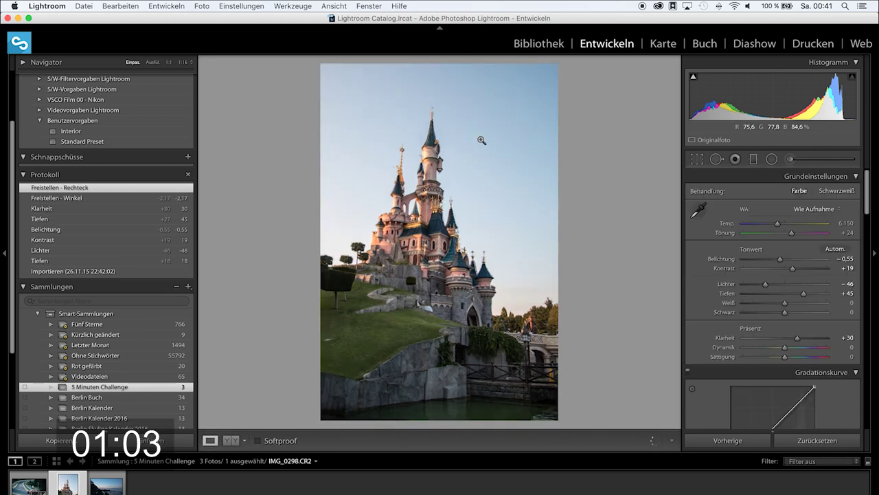
Lower the crop's top edge for a shorter framing and apply it.
click(697, 159)
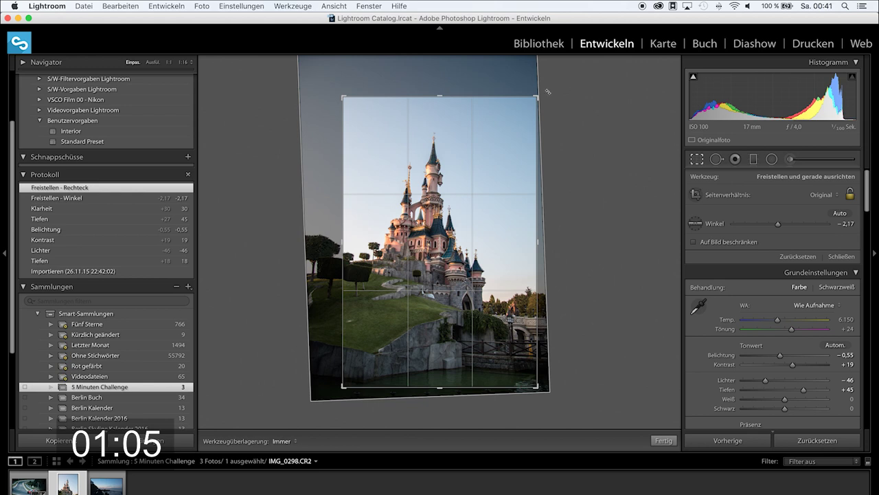
drag(536, 97, 536, 104)
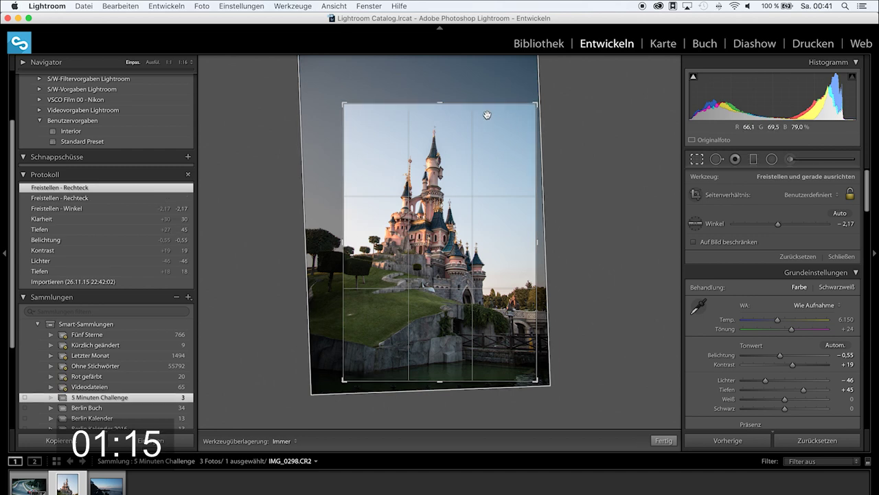
key(Return)
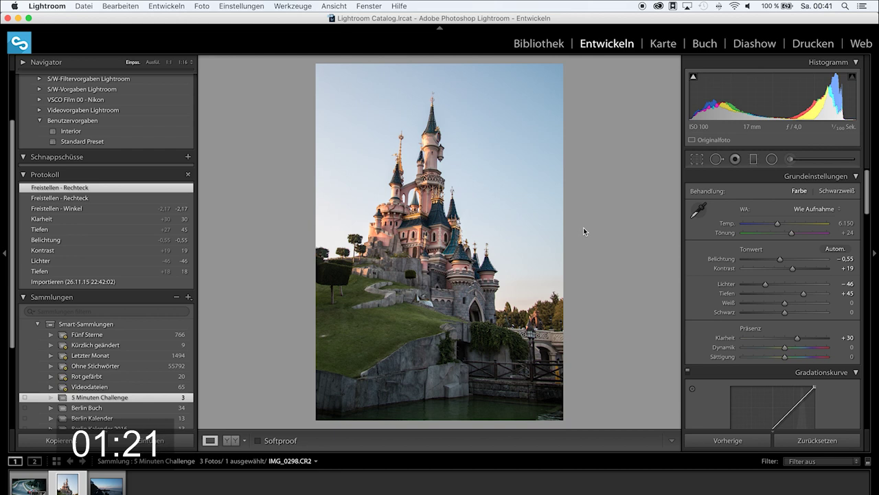
Extend the crop frame upward and apply the enlarged crop.
click(694, 165)
drag(446, 104, 447, 93)
key(Return)
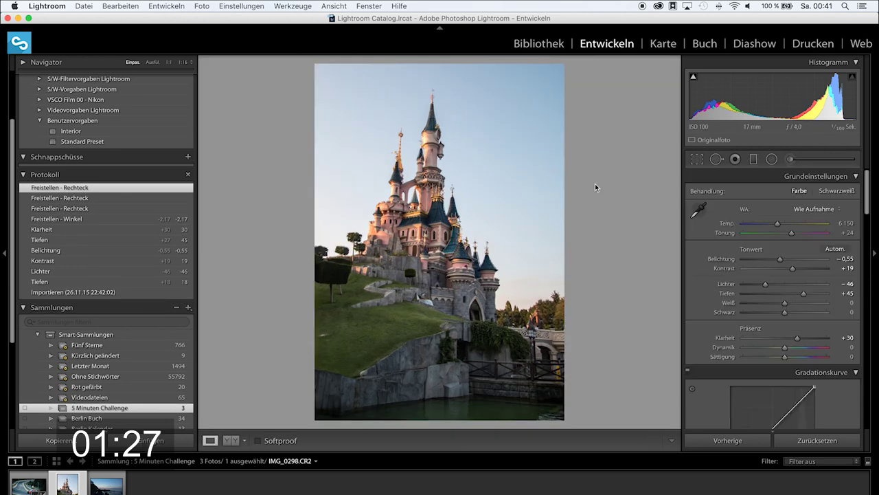
scroll(792, 282, down, 5)
scroll(792, 282, down, 5)
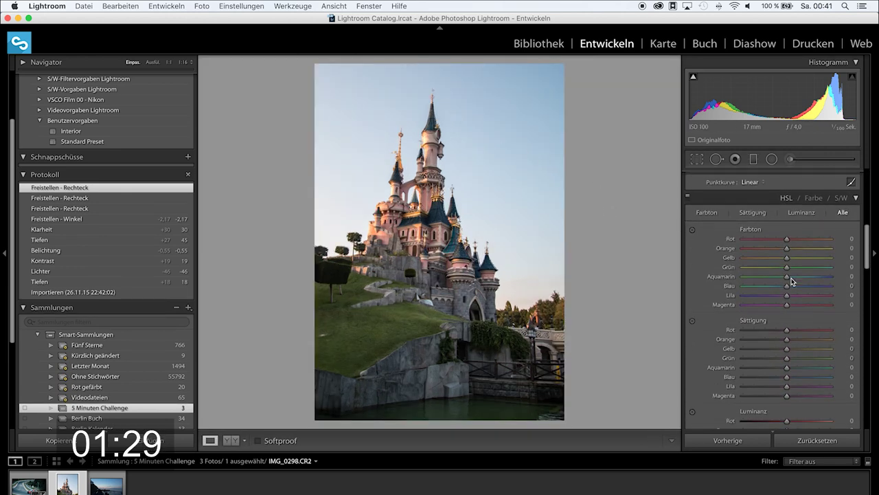
scroll(792, 281, down, 5)
scroll(792, 282, down, 5)
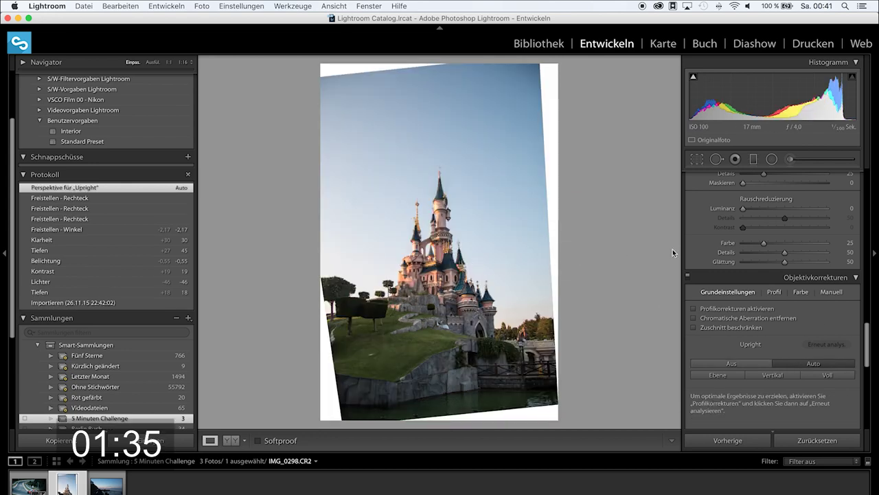
Recrop the upright-corrected photo to remove its white corners, then raise vibrance to +13.
click(698, 160)
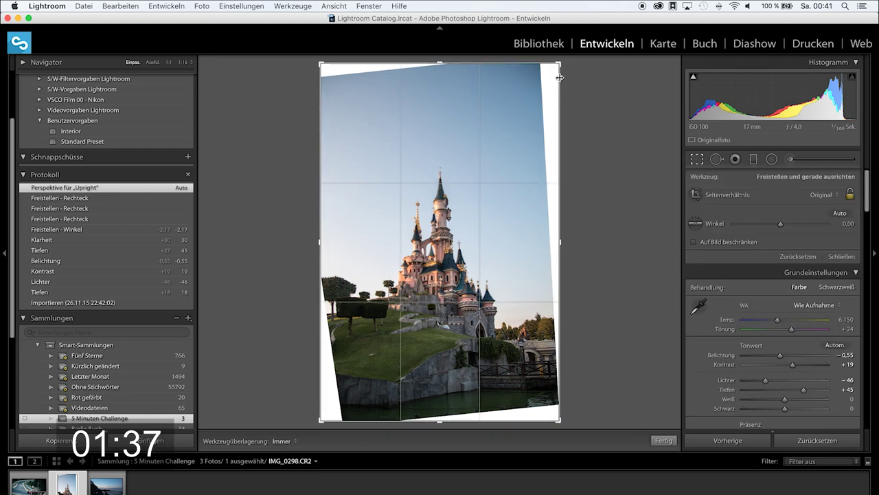
key(shift)
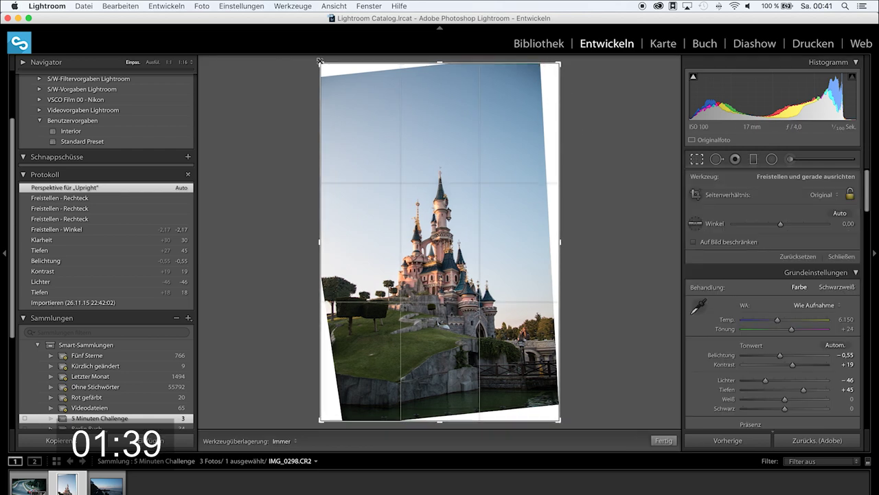
drag(320, 60, 338, 80)
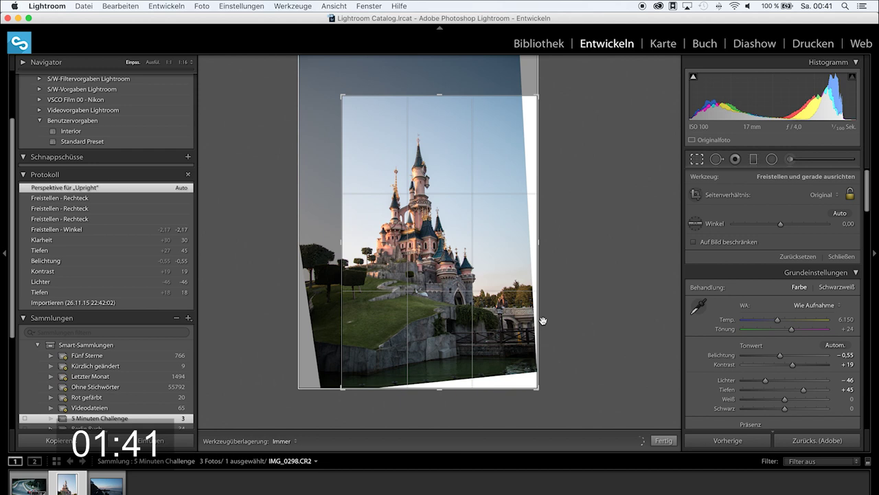
drag(537, 389, 531, 386)
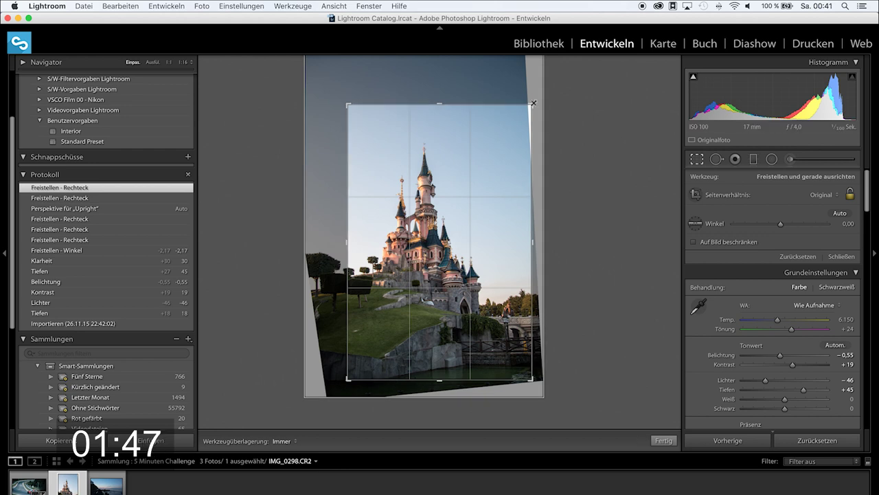
drag(529, 105, 526, 110)
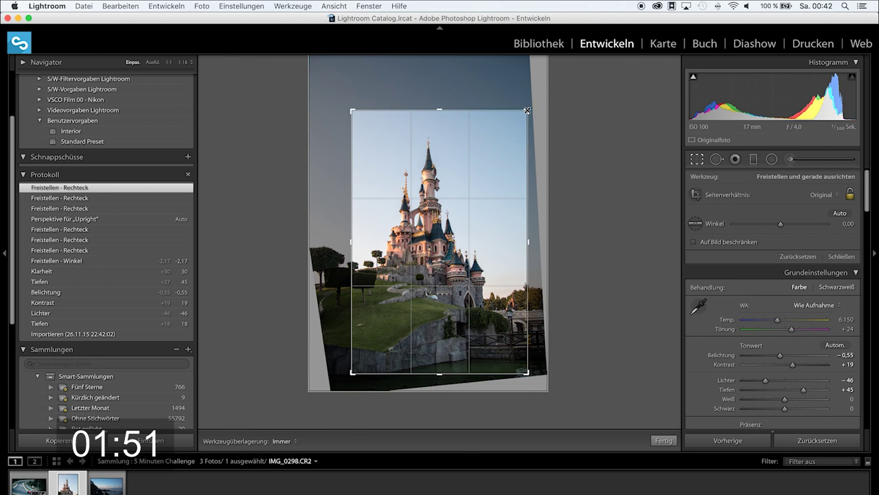
key(Return)
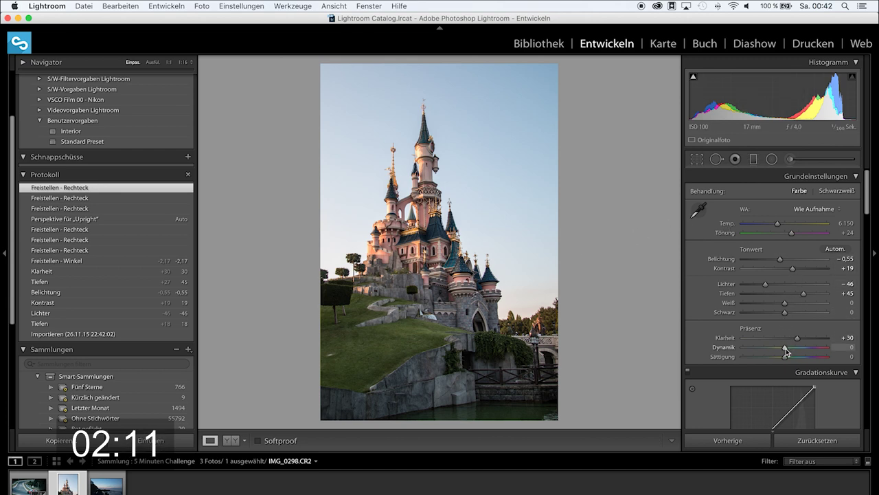
drag(786, 350, 826, 360)
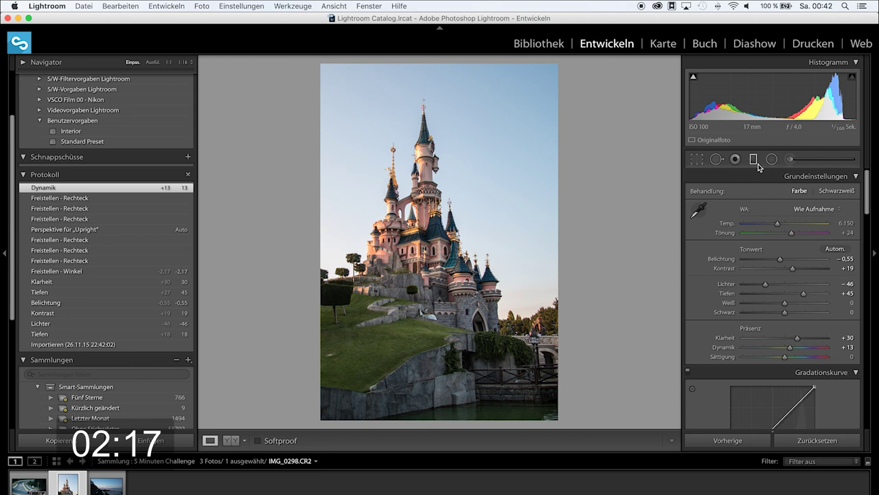
Draw a graduated filter down over the sky with exposure −0,57.
click(755, 161)
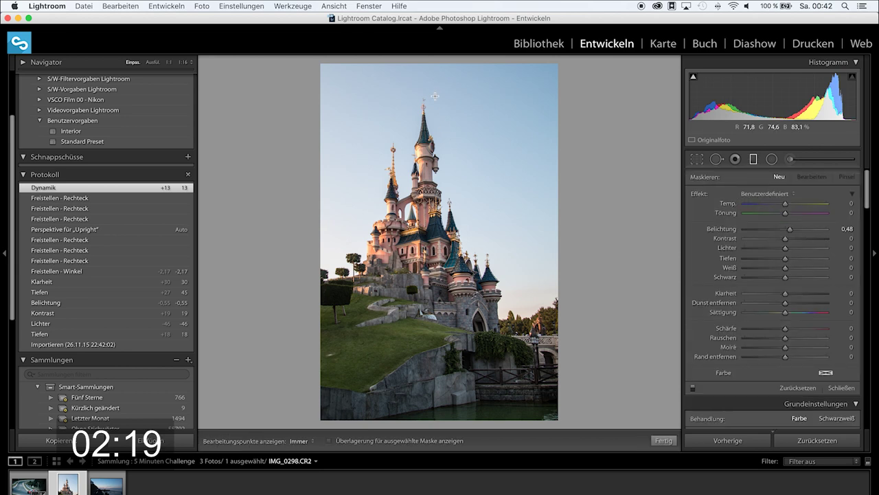
drag(790, 229, 783, 230)
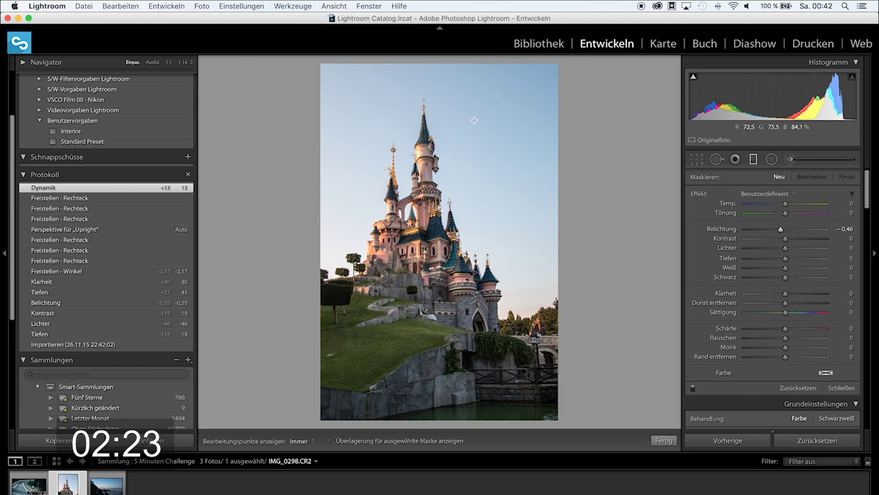
drag(474, 120, 469, 306)
drag(472, 213, 474, 190)
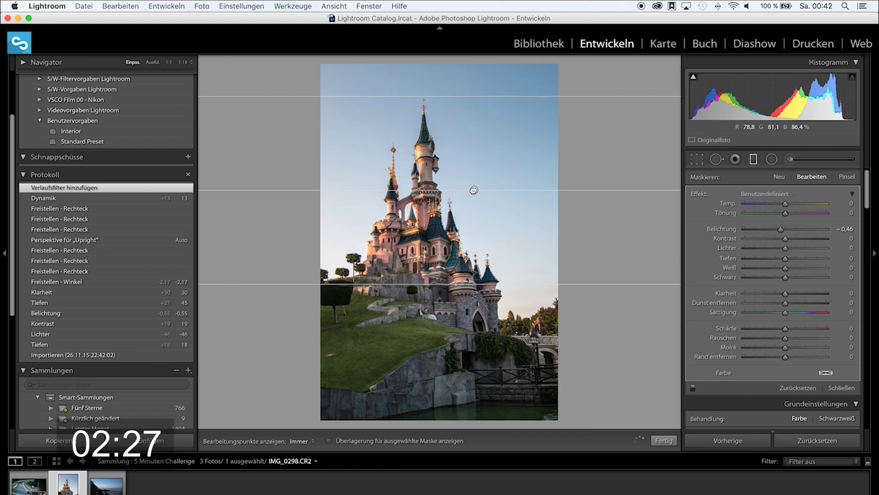
drag(780, 232, 780, 229)
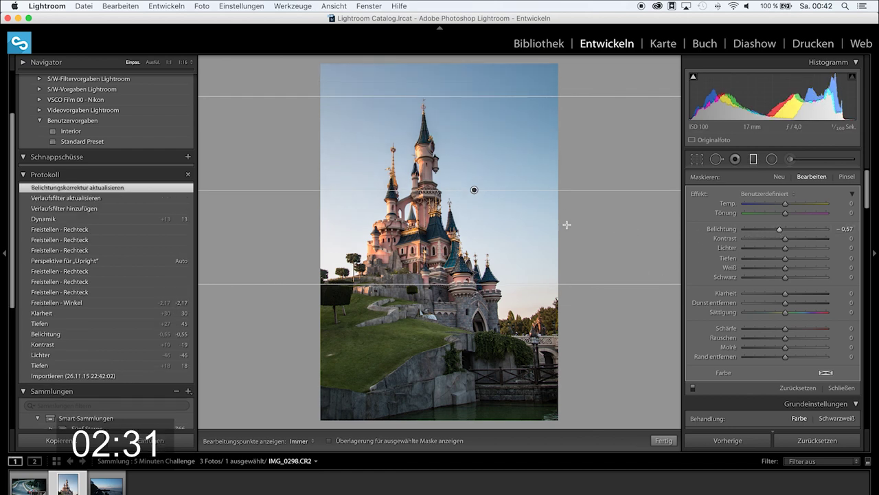
click(662, 438)
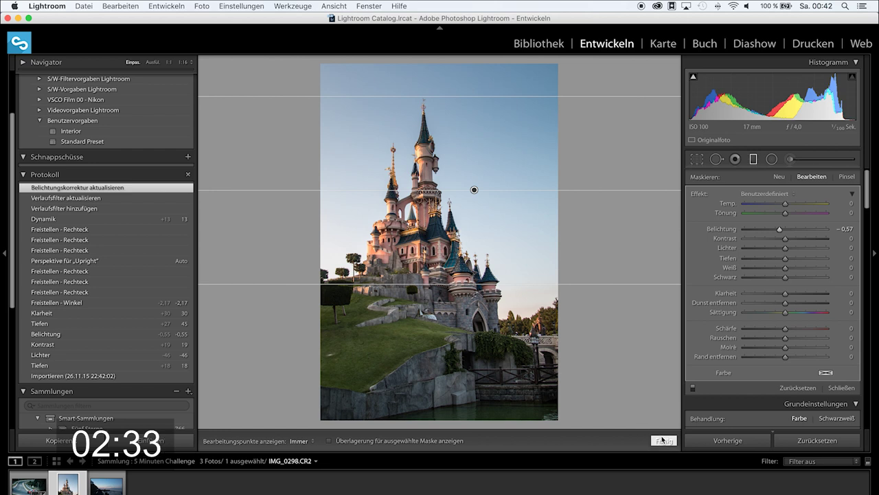
In HSL, shift the Green hue to −56 and lower Blue saturation to −23.
scroll(835, 323, down, 3)
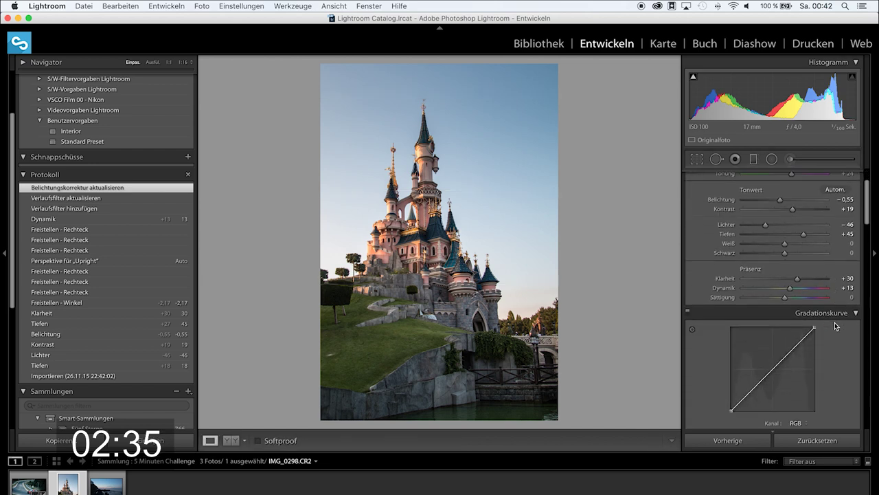
scroll(836, 323, down, 4)
scroll(836, 323, down, 3)
scroll(835, 323, down, 1)
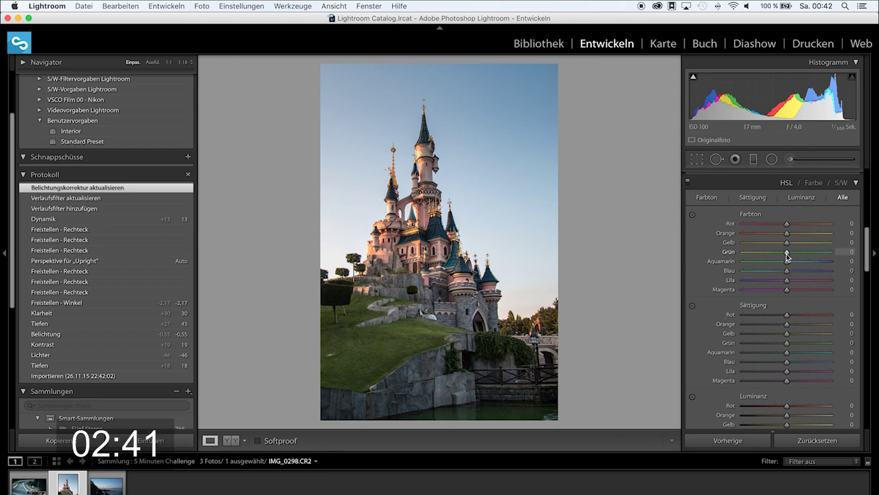
drag(788, 252, 773, 255)
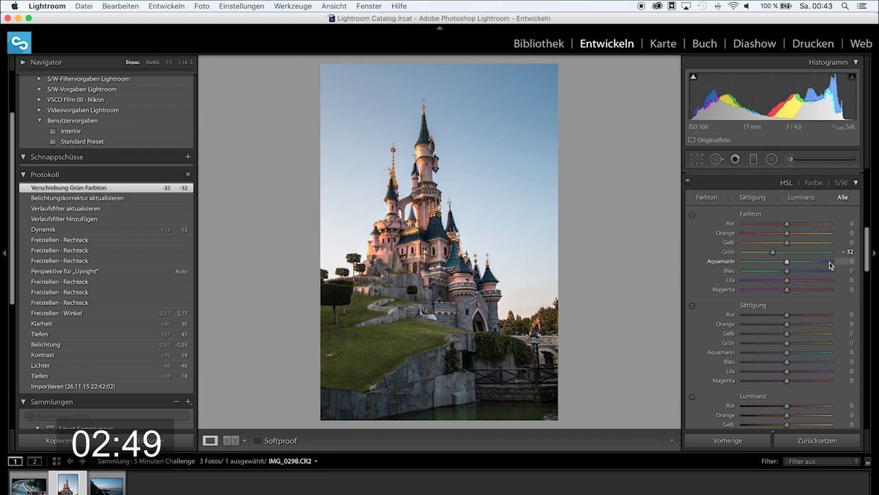
drag(771, 253, 761, 257)
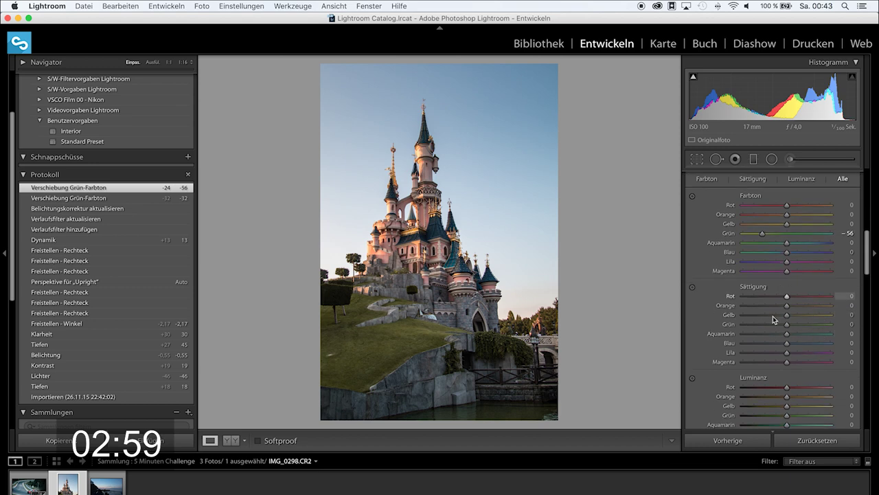
drag(788, 343, 777, 345)
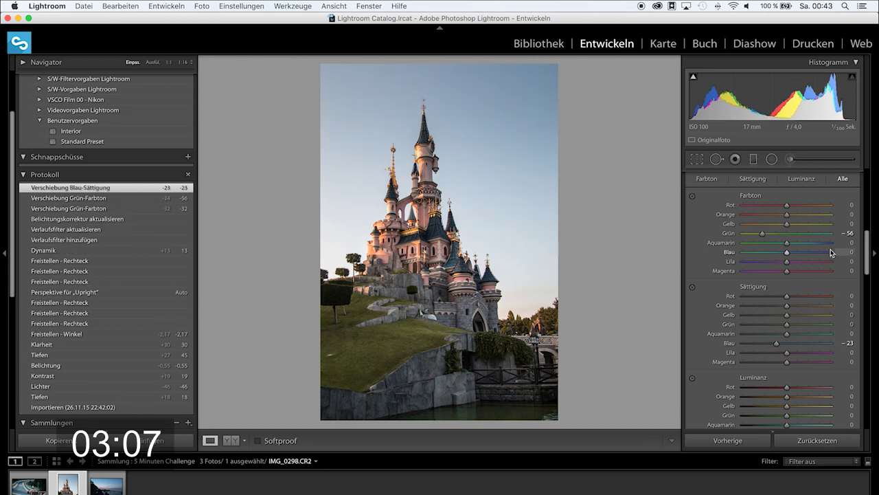
scroll(831, 275, down, 5)
scroll(831, 252, down, 5)
Raise the Details sharpening amount to 80 and move down to Lens Corrections.
scroll(831, 252, down, 5)
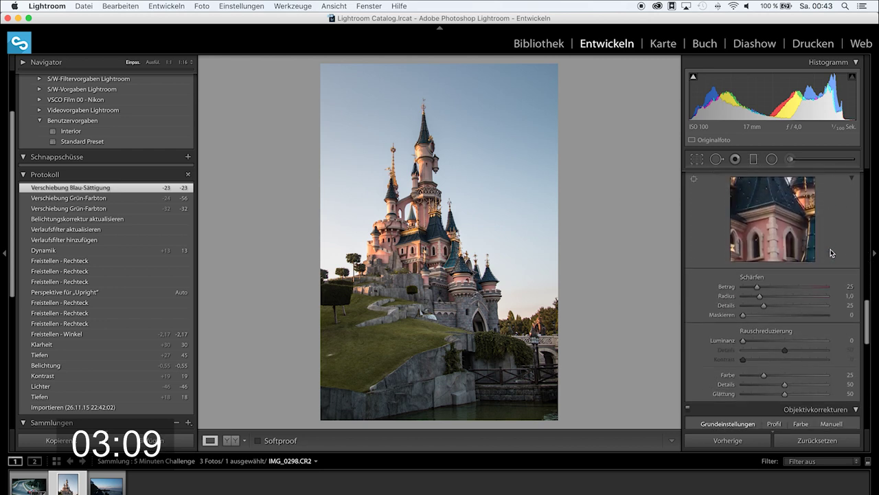
drag(758, 288, 788, 290)
scroll(776, 316, down, 2)
scroll(766, 288, down, 3)
scroll(758, 268, down, 3)
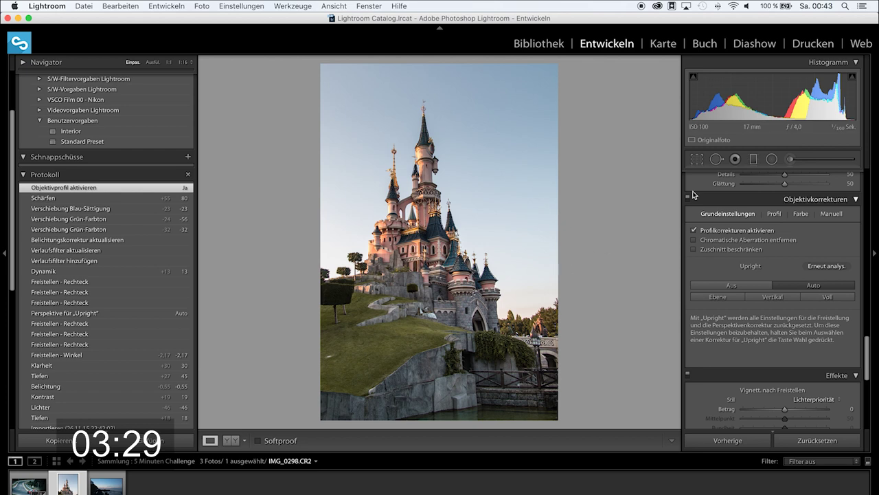
Rotate the crop a further 1.41° to straighten the castle and apply it.
click(697, 159)
drag(535, 105, 540, 105)
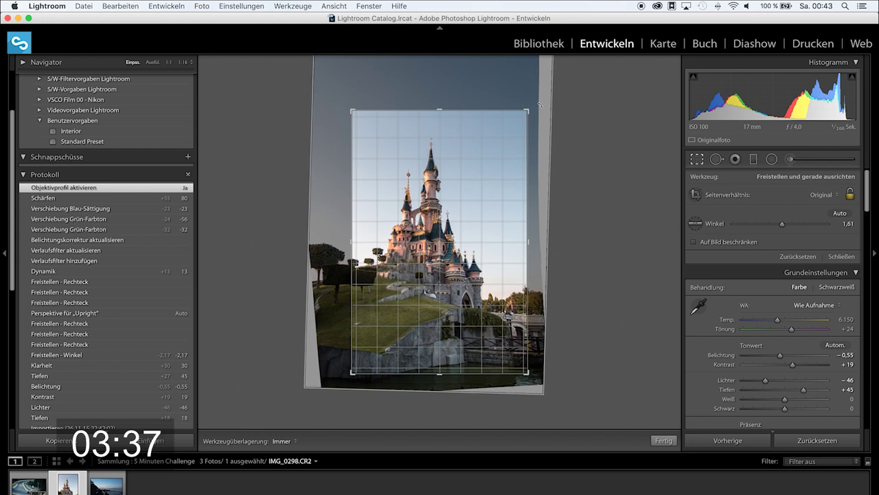
drag(540, 105, 540, 108)
key(Return)
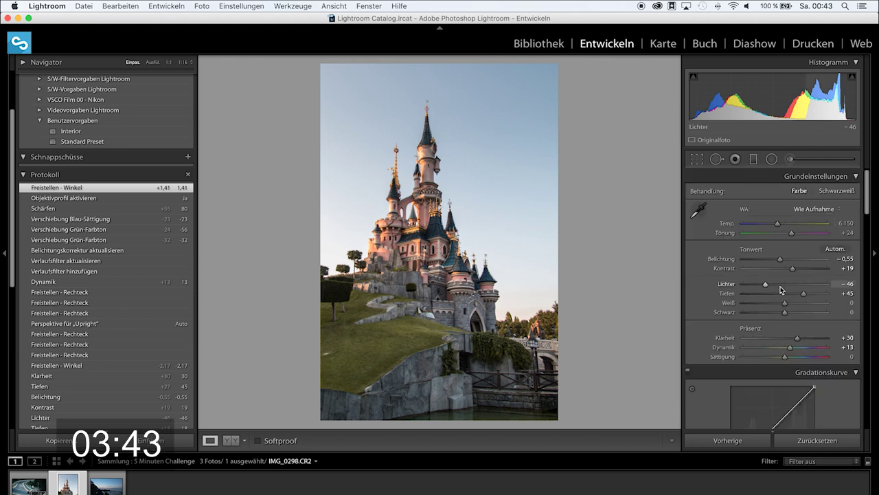
Add a post-crop vignette with amount −13 to darken the corners.
scroll(781, 290, down, 3)
scroll(781, 290, down, 3)
scroll(781, 290, down, 3)
scroll(781, 290, down, 3)
scroll(781, 290, down, 3)
scroll(781, 289, down, 3)
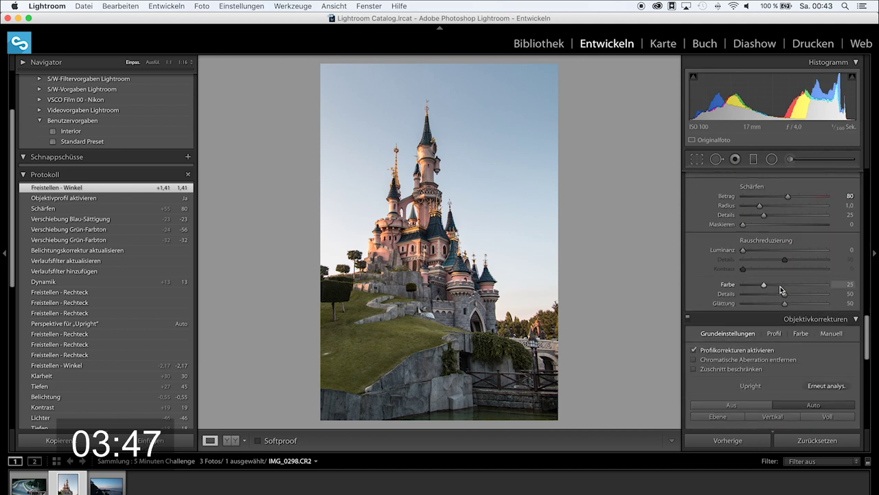
scroll(782, 290, down, 3)
scroll(781, 290, down, 3)
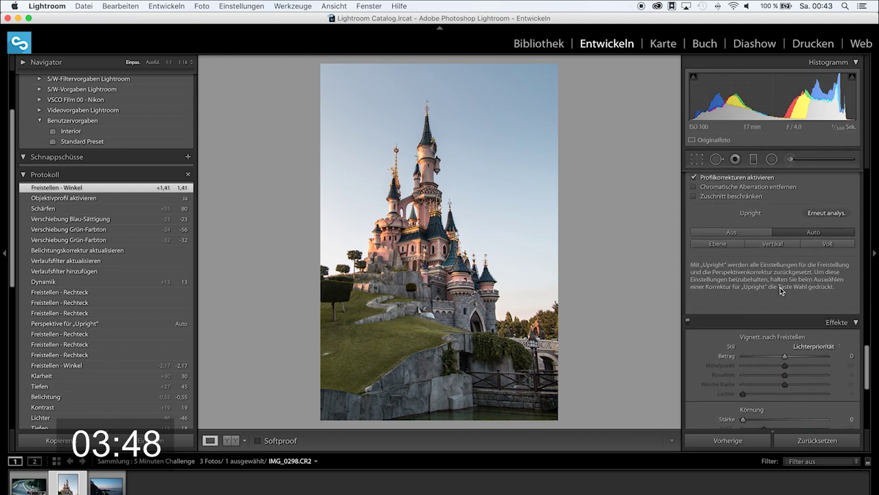
drag(785, 356, 781, 357)
double_click(783, 357)
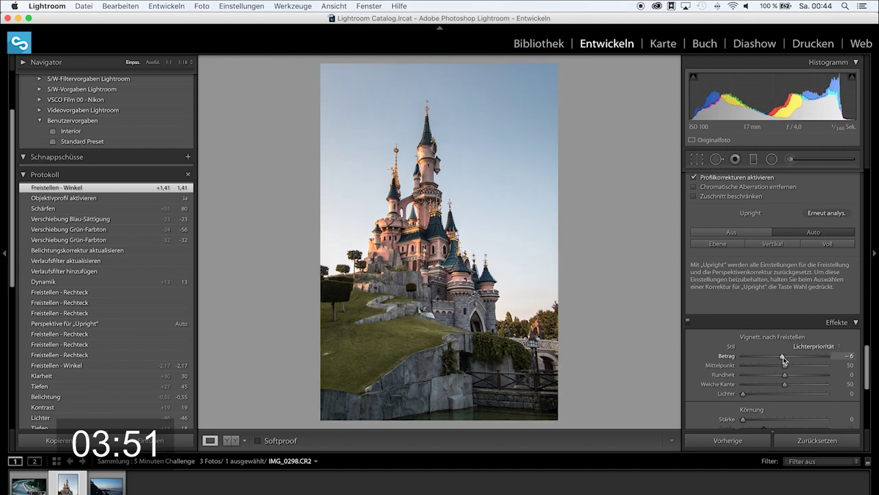
drag(785, 357, 779, 356)
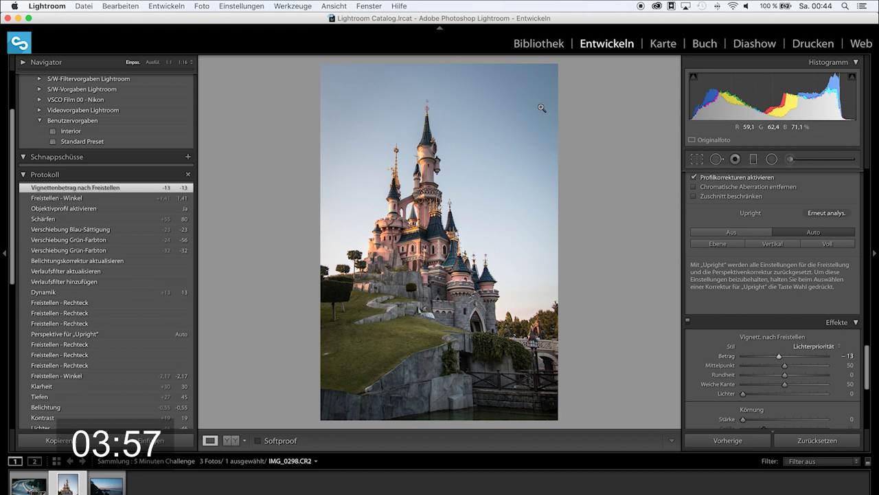
Lay a diagonal graduated filter across the top of the sky and adjust its exposure.
click(753, 159)
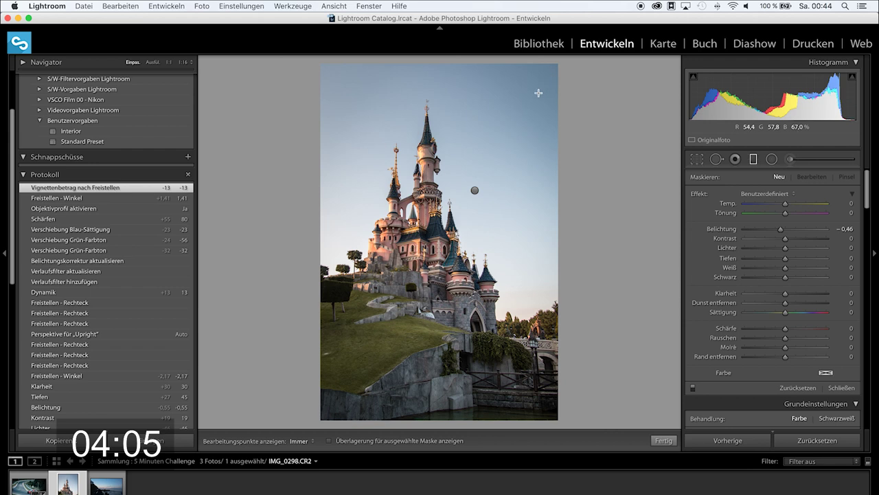
drag(539, 92, 464, 143)
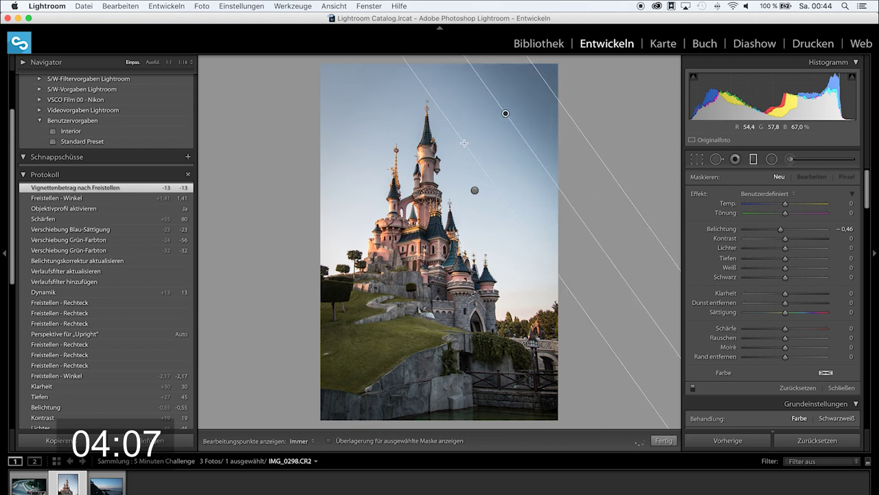
drag(784, 235, 790, 230)
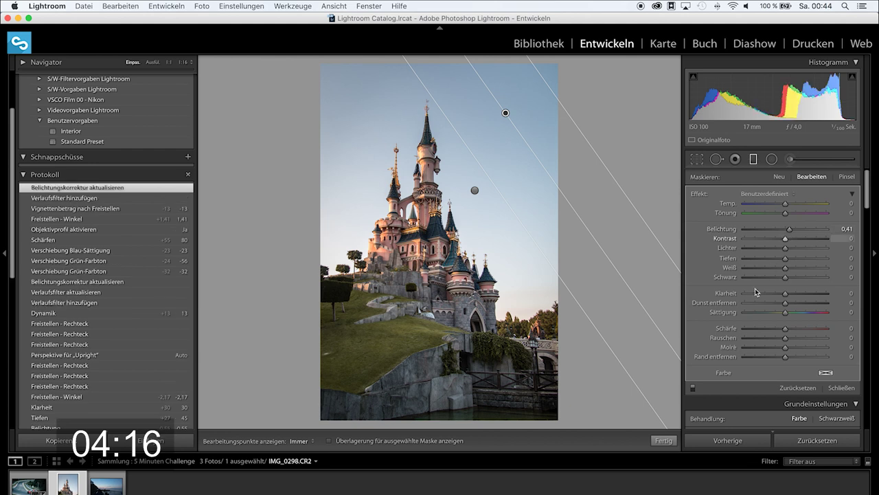
click(663, 440)
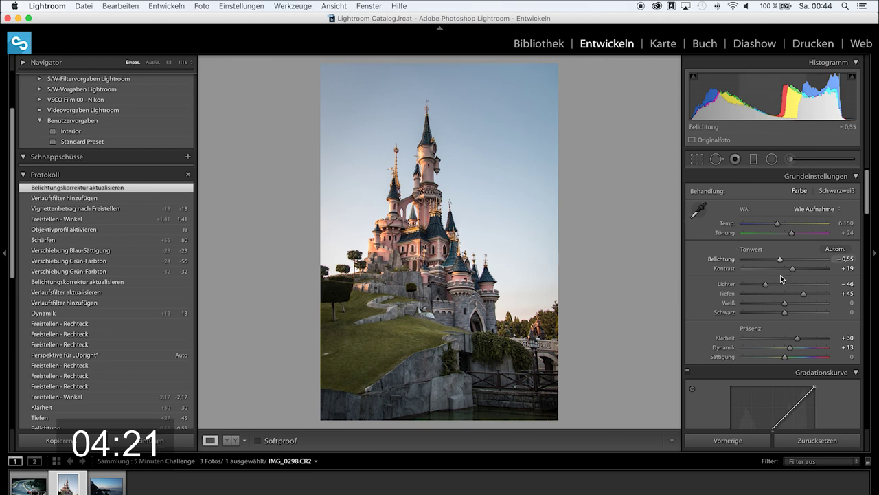
Lower the Presence saturation to −10.
scroll(781, 278, down, 3)
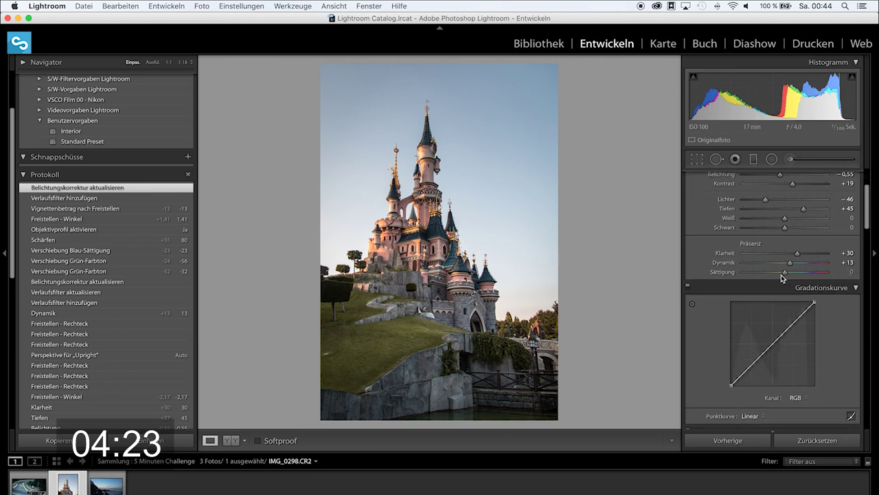
drag(779, 274, 780, 275)
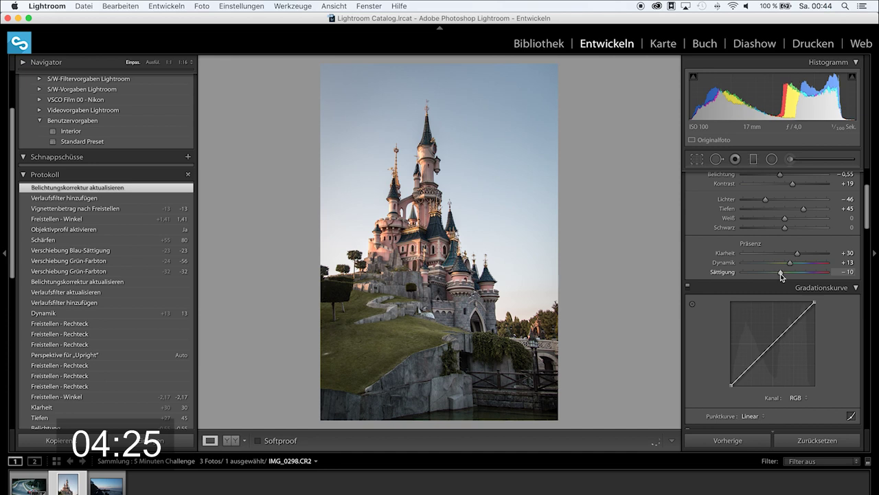
scroll(796, 393, down, 7)
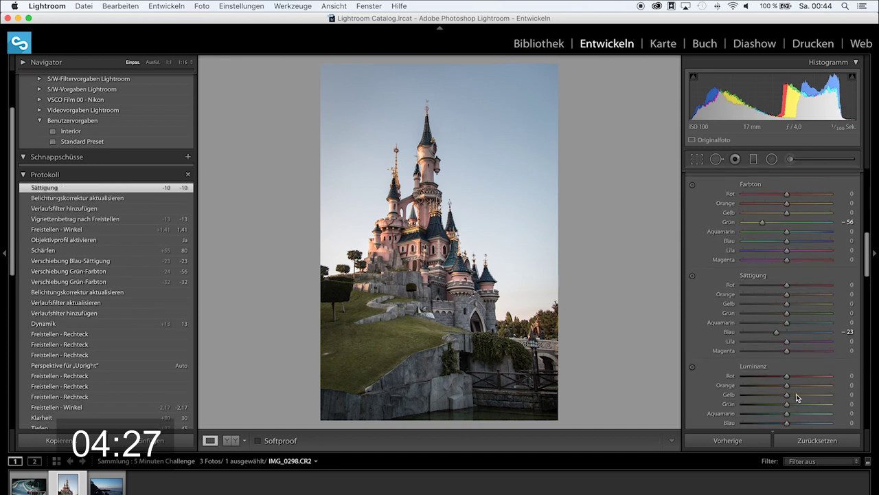
scroll(796, 394, down, 5)
scroll(796, 394, down, 5)
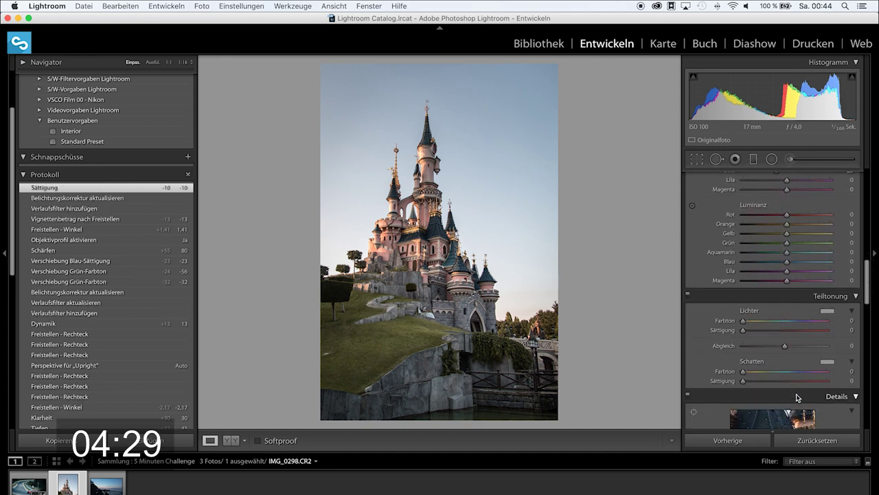
scroll(796, 394, down, 5)
scroll(796, 394, down, 5)
scroll(797, 393, down, 3)
scroll(796, 394, down, 3)
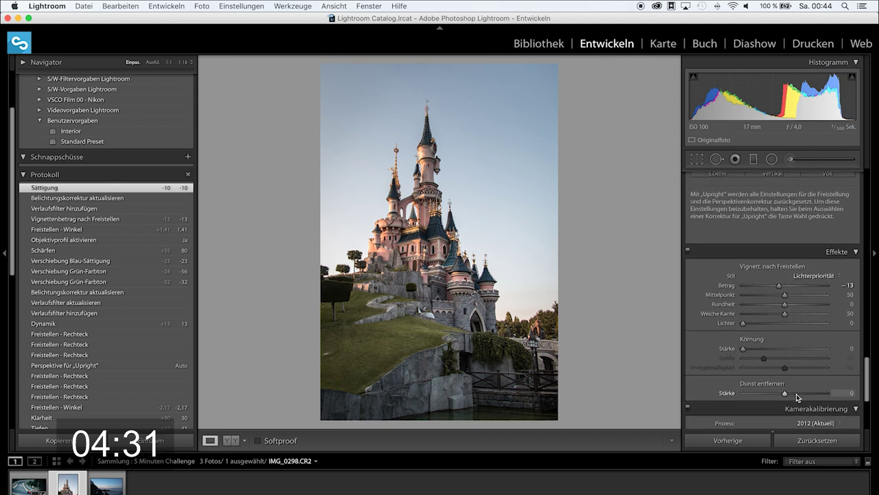
scroll(796, 394, down, 3)
Set the camera profile to Camera Landscape after briefly comparing it with Adobe Standard.
click(803, 307)
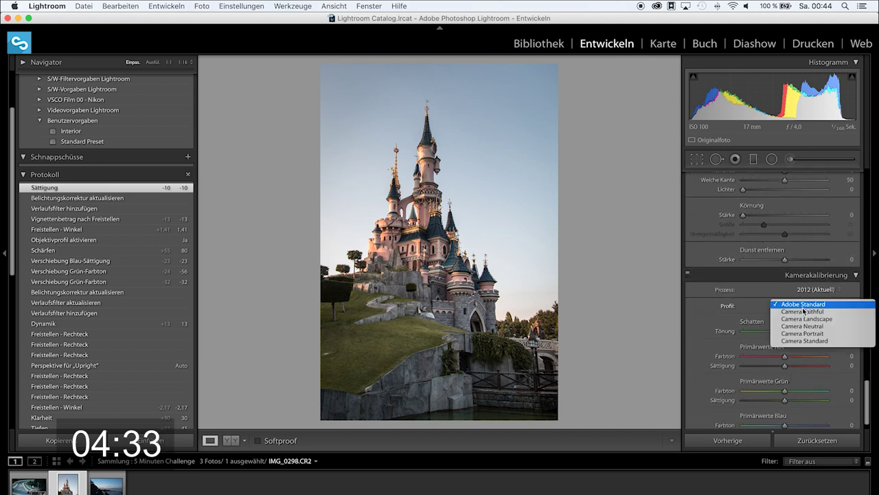
click(827, 321)
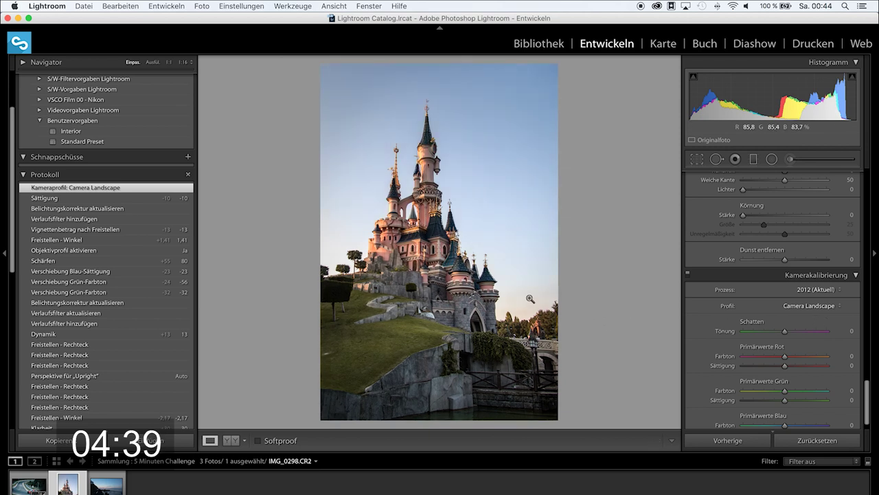
click(812, 305)
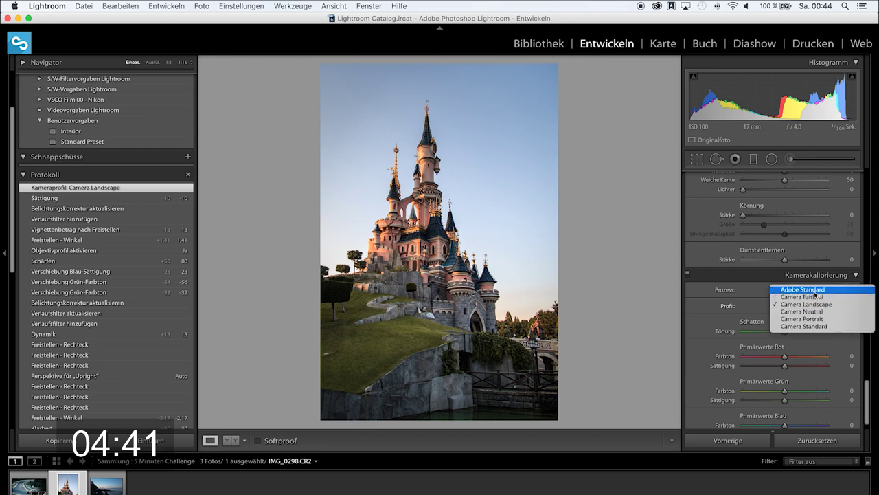
click(815, 291)
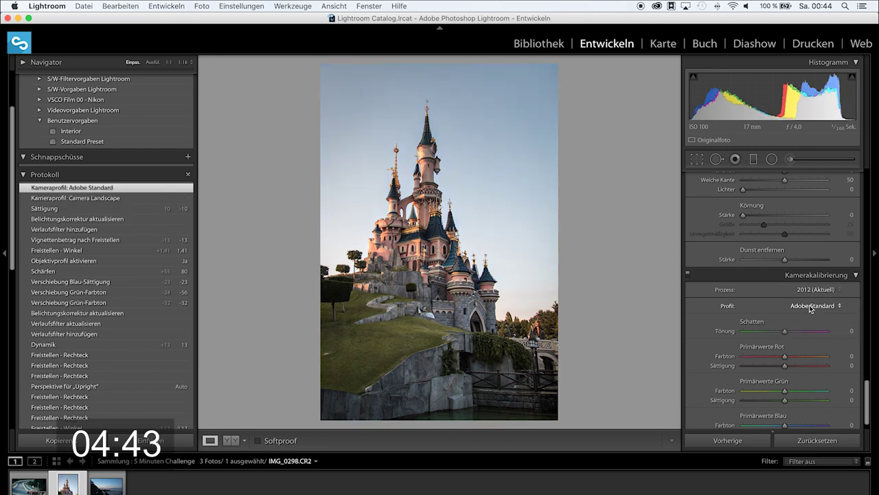
click(812, 305)
click(813, 316)
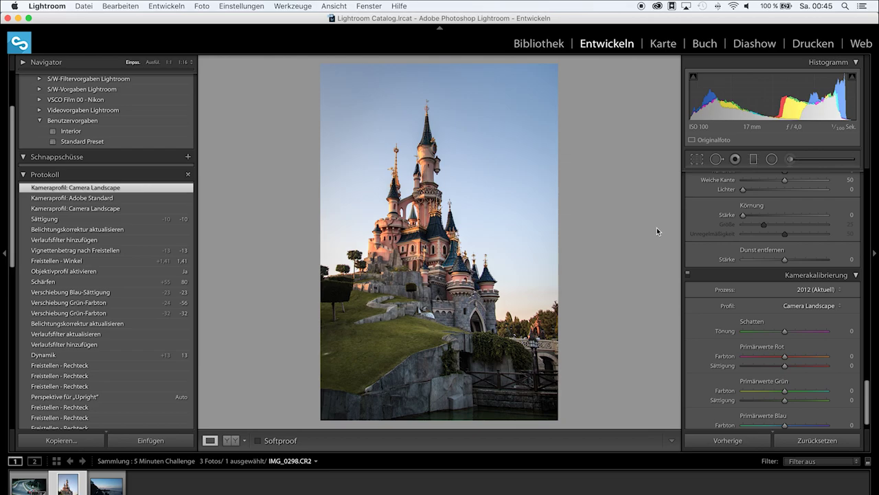
key(f)
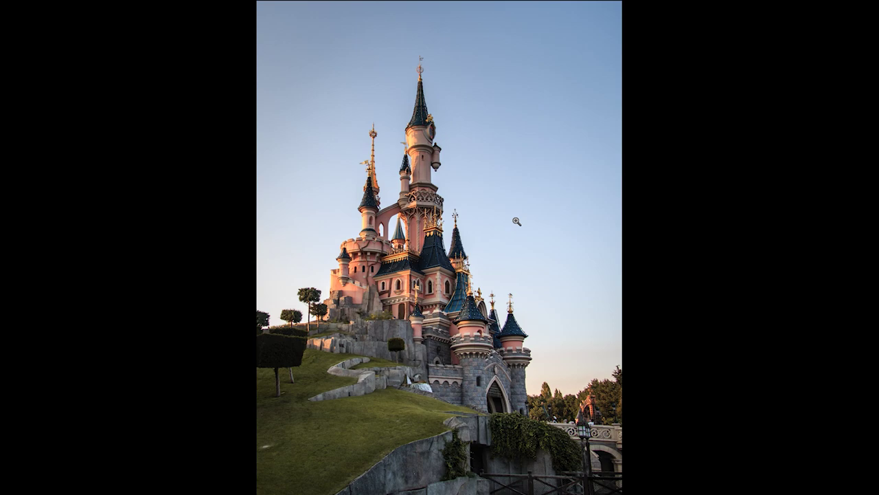
key(Escape)
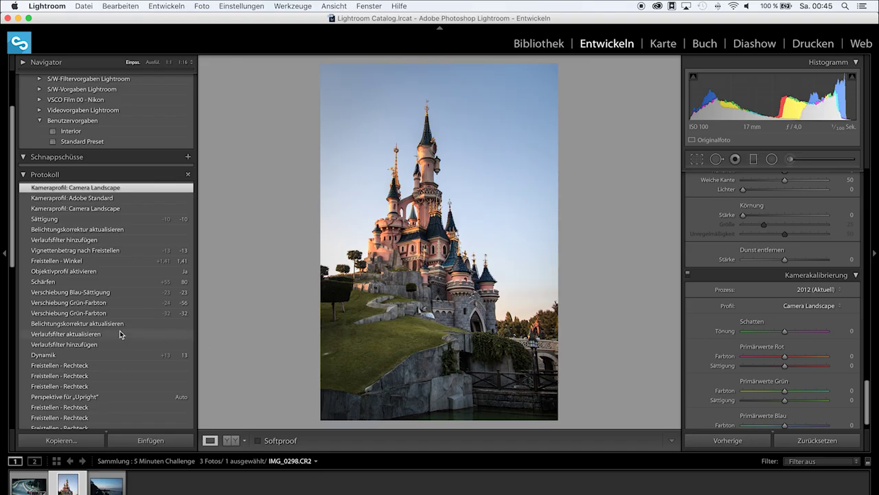
scroll(120, 335, down, 3)
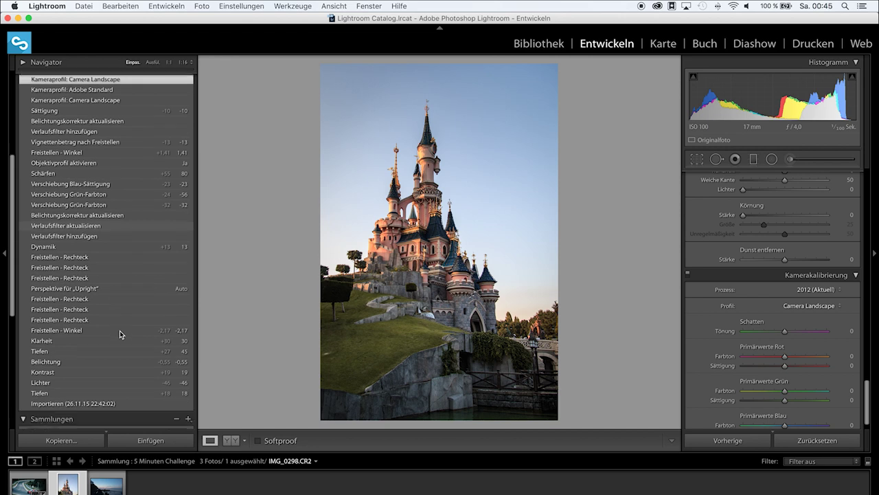
click(84, 404)
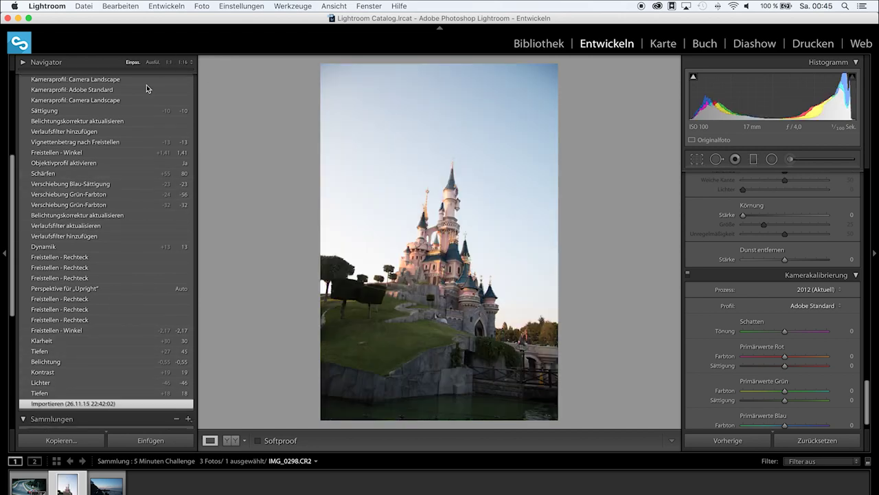
scroll(129, 90, up, 2)
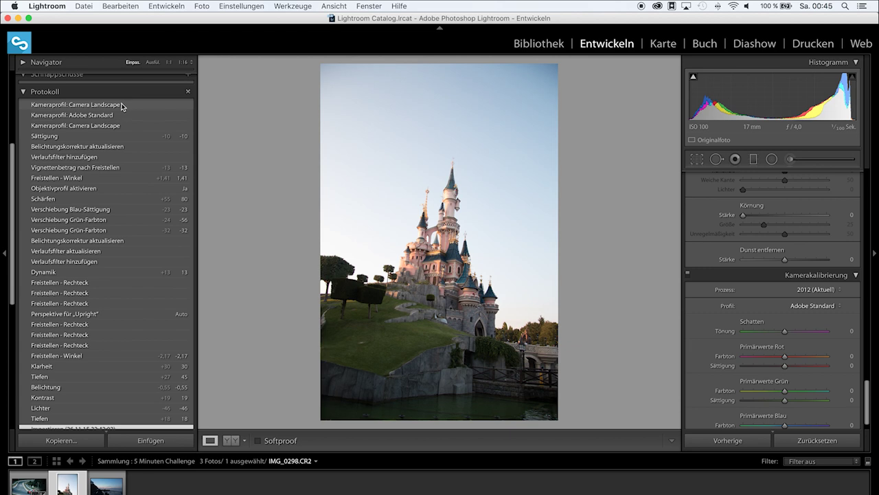
click(123, 105)
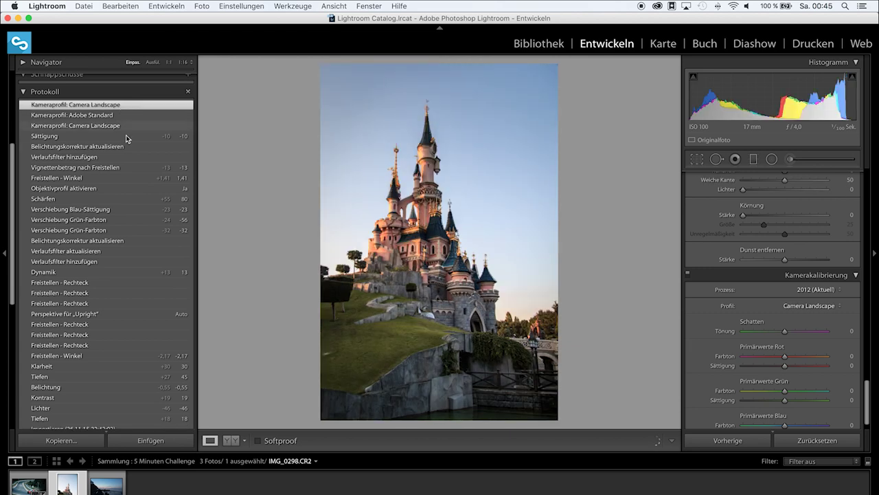